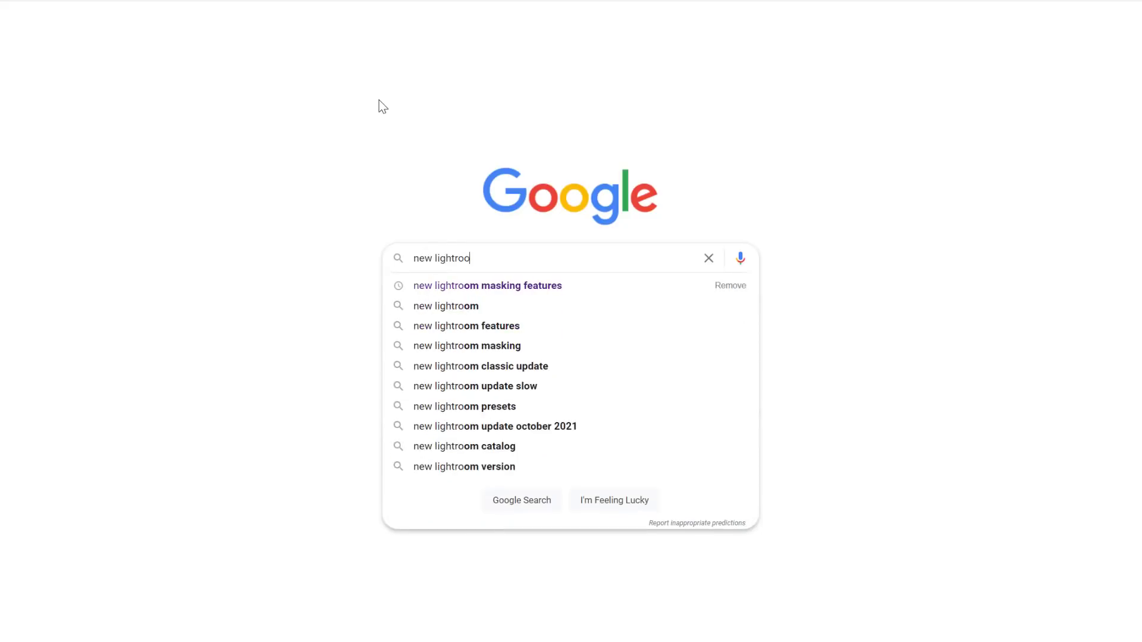
Search the web for information about the new Lightroom
key("Return")
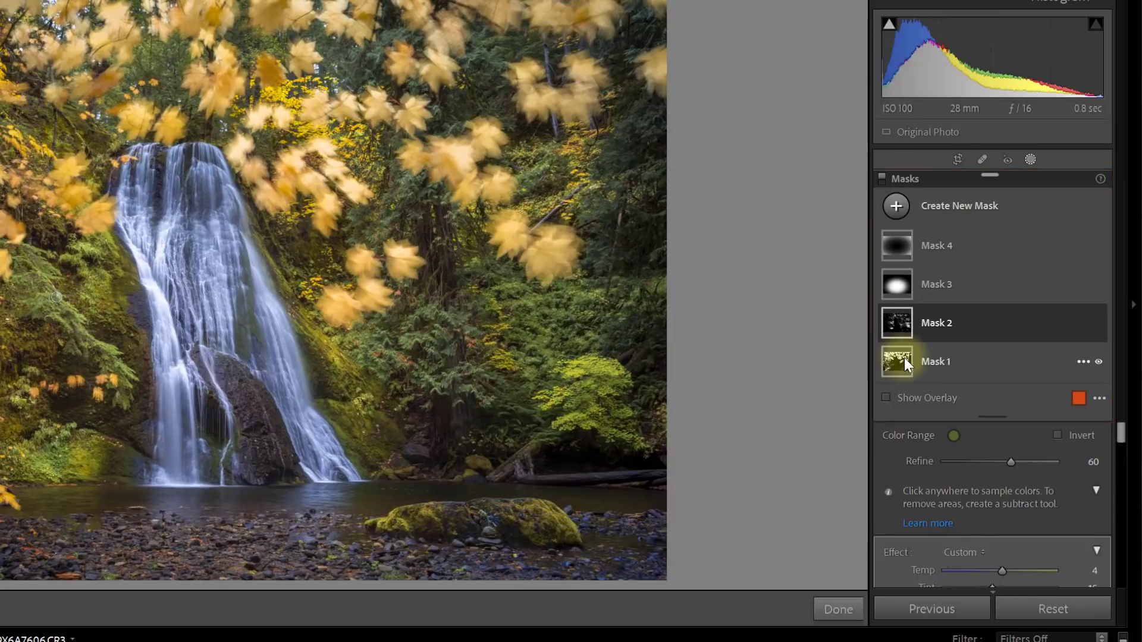
In Lightroom Classic, preview the Mask 1 overlay on the waterfall photo and select Mask 2
mouse_move(904, 358)
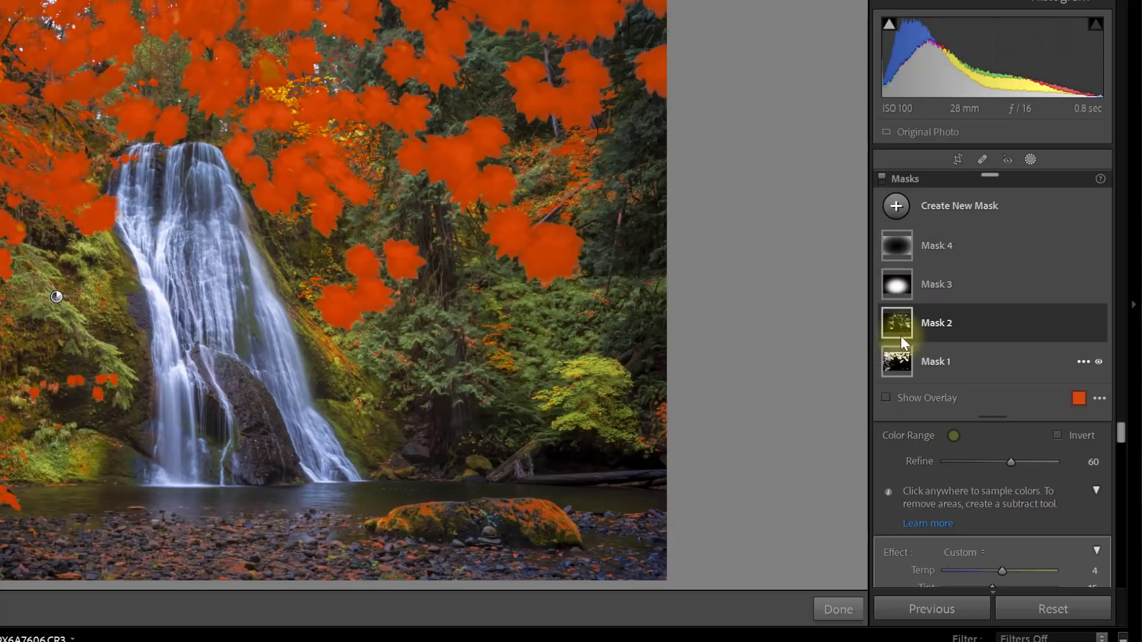
left_click(902, 327)
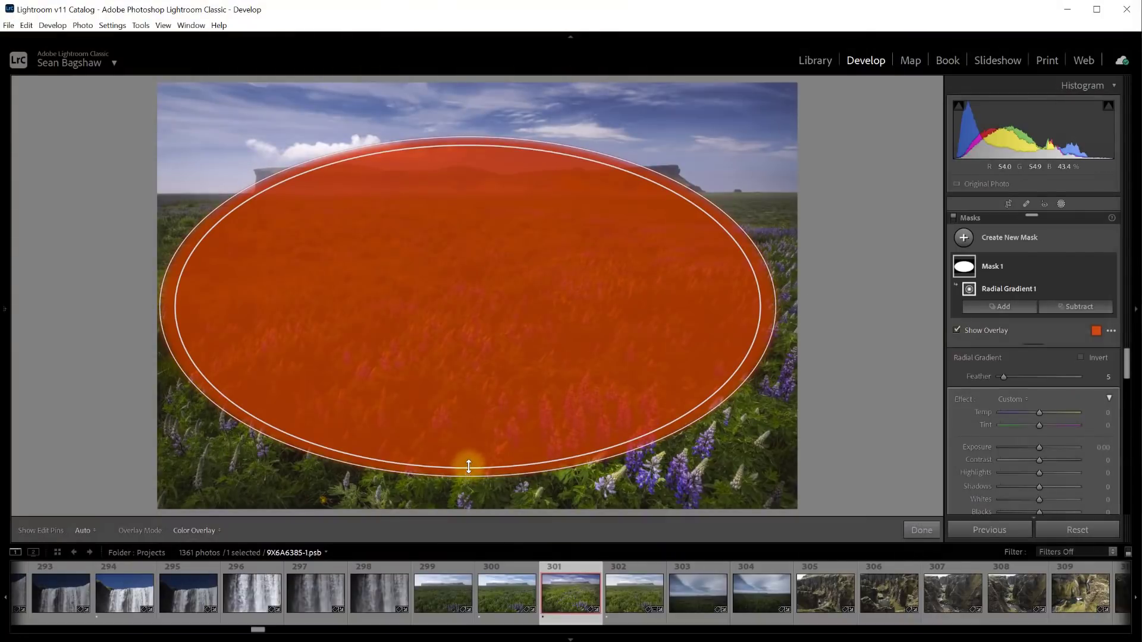
Adjust the large radial gradient on the lupine meadow photo and create a mask of its sky
mouse_move(469, 467)
left_mouse_down()
mouse_move(466, 309)
mouse_move(477, 470)
left_mouse_up()
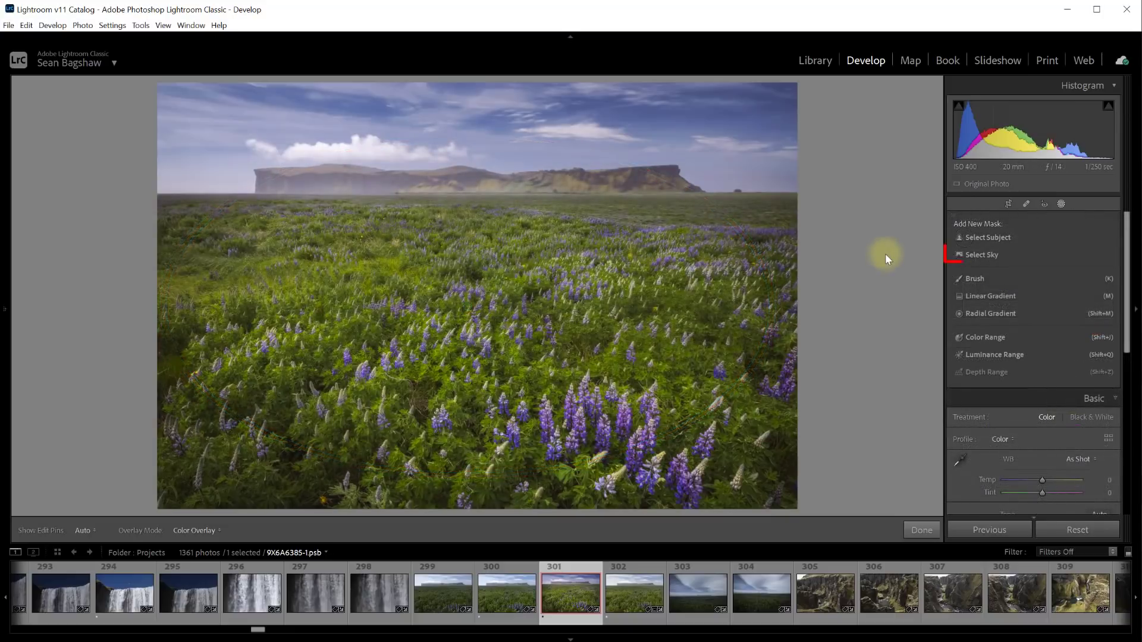
left_click(1008, 254)
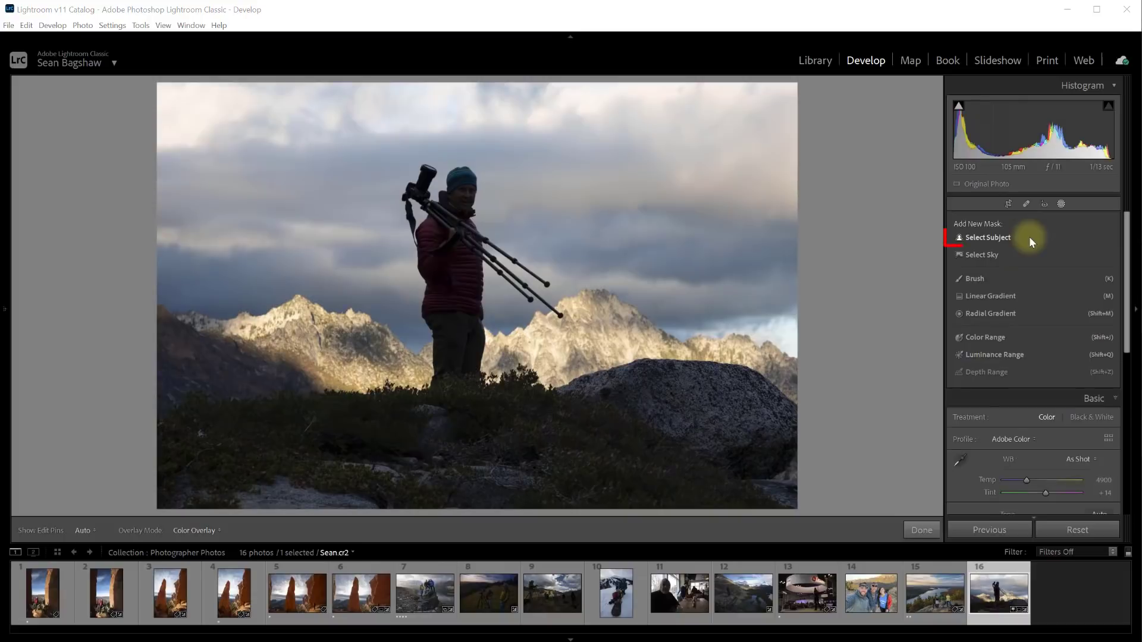
Create a subject mask of the photographer with the tripod and raise the mask's Exposure
left_click(998, 241)
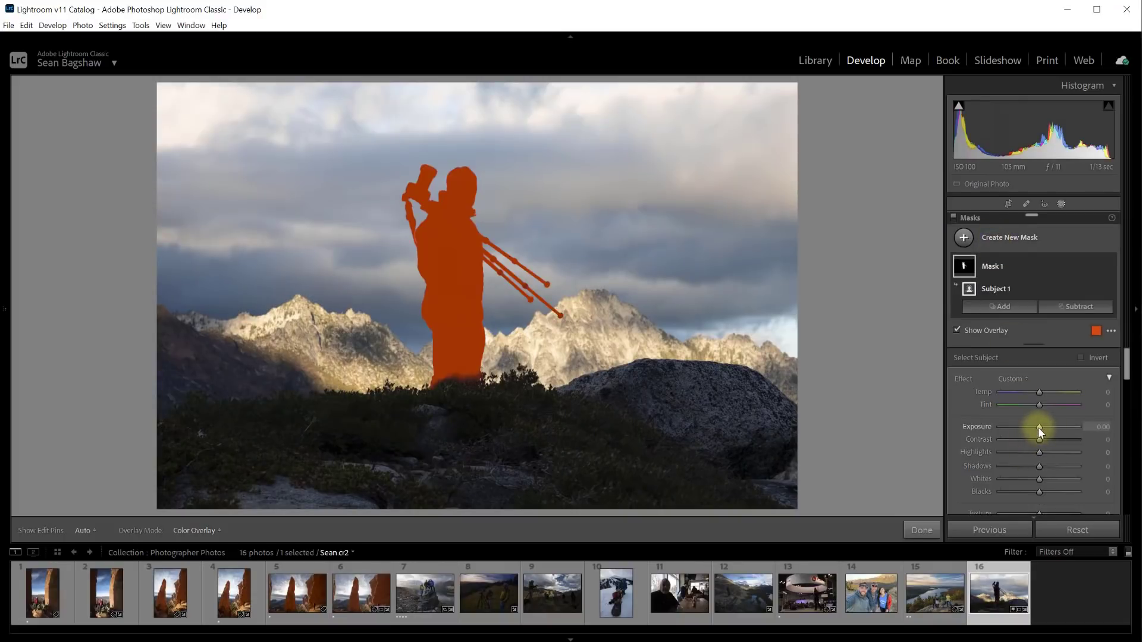
left_click_drag(1039, 427, 1058, 423)
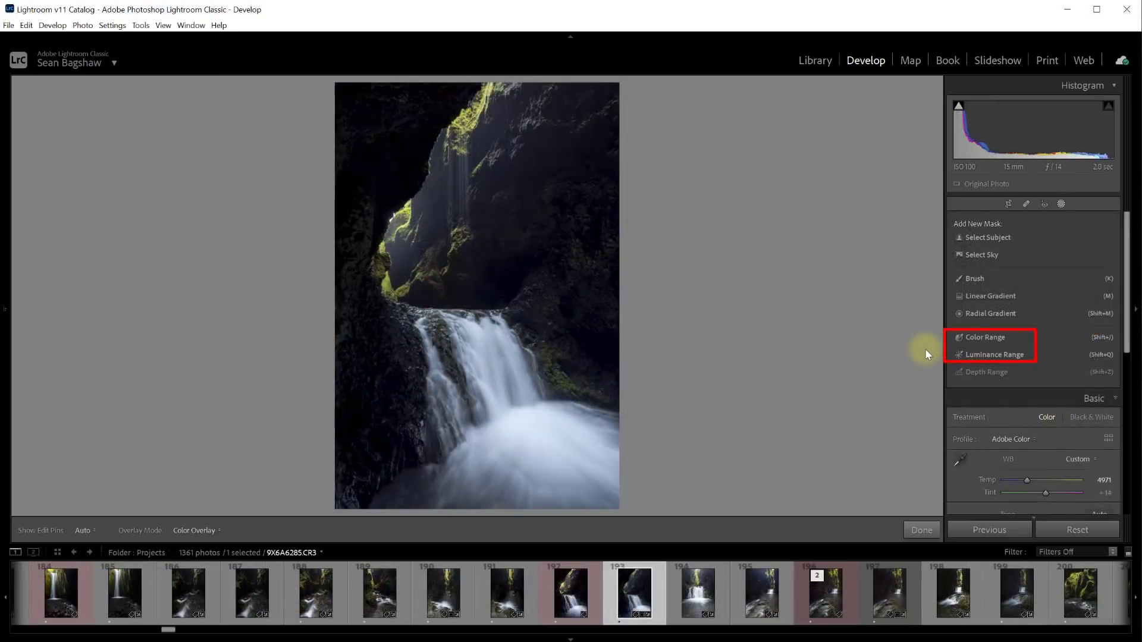
Create a luminance range mask limited to the brighter tones of the dark canyon waterfall photo
left_click(1008, 354)
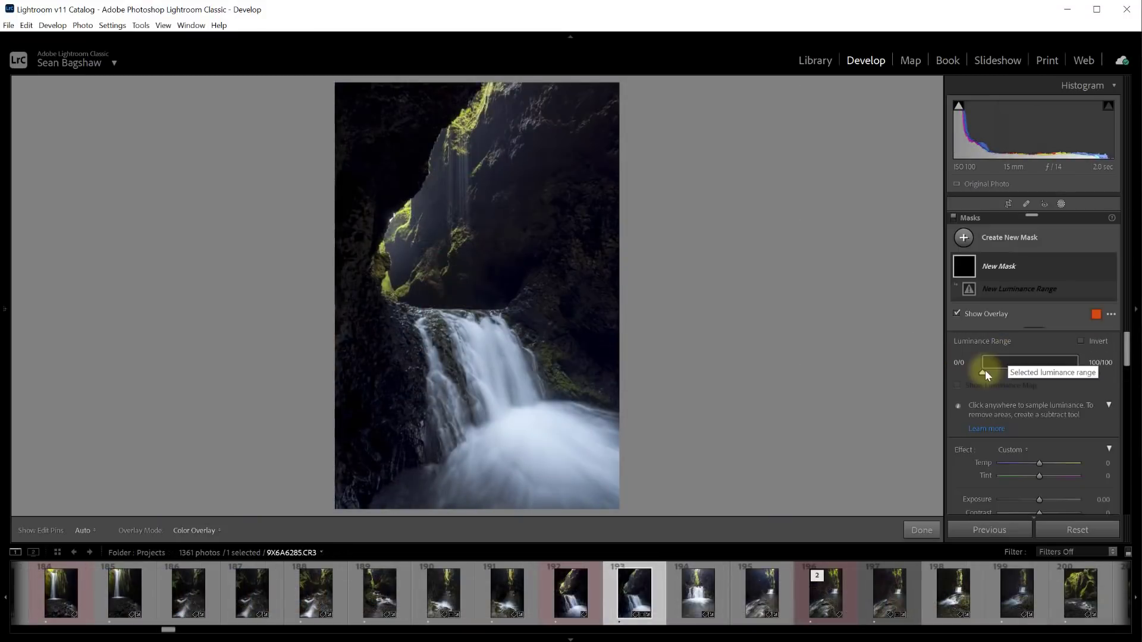
left_click_drag(985, 374, 1070, 388)
Hide the mask overlay and set the luminance mask's Highlights to −13
scroll(1056, 437, "down", 3)
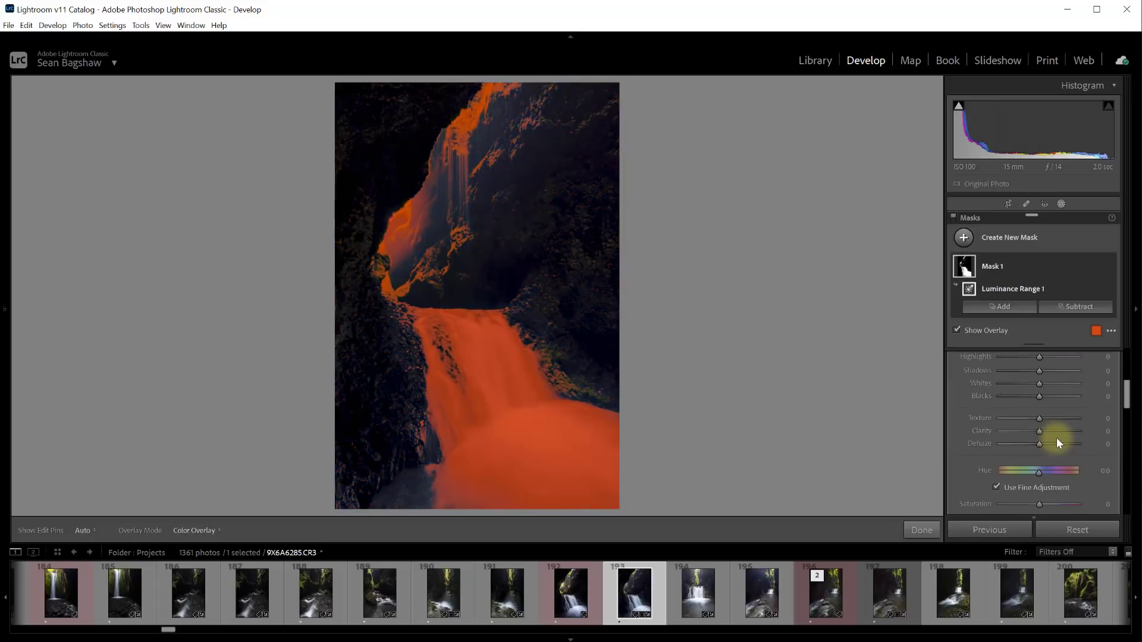
key("o")
mouse_move(1039, 430)
left_mouse_down()
mouse_move(1056, 427)
mouse_move(1035, 448)
left_mouse_up()
scroll(1055, 427, "up", 3)
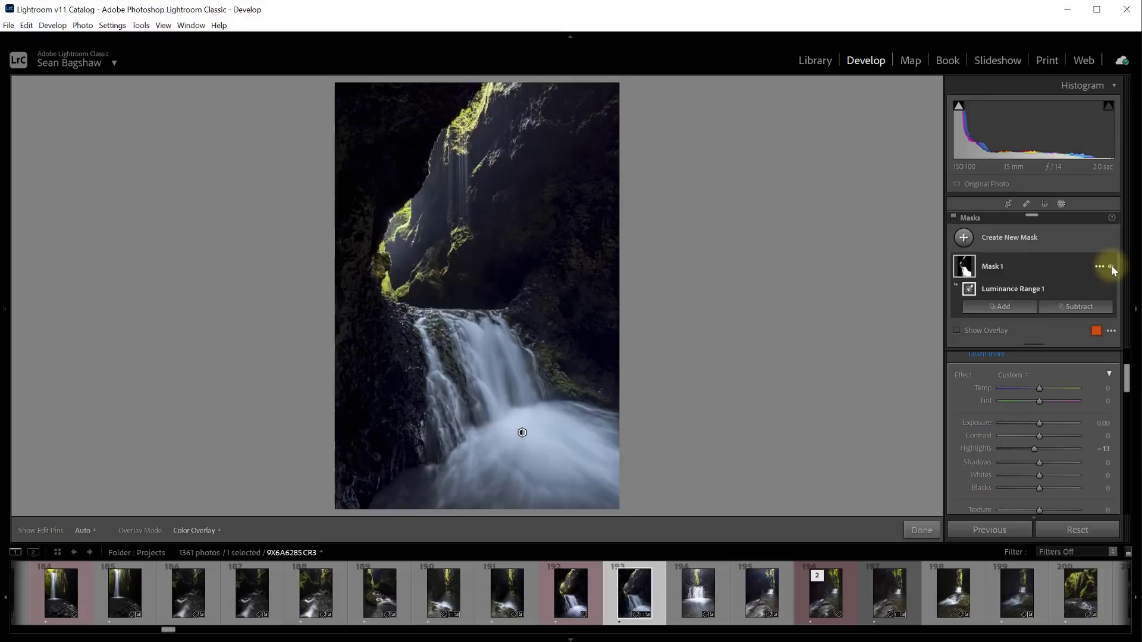
Toggle Mask 1's visibility to compare the waterfall with and without its adjustments
left_click(1111, 267)
left_click(1111, 268)
left_click(1111, 267)
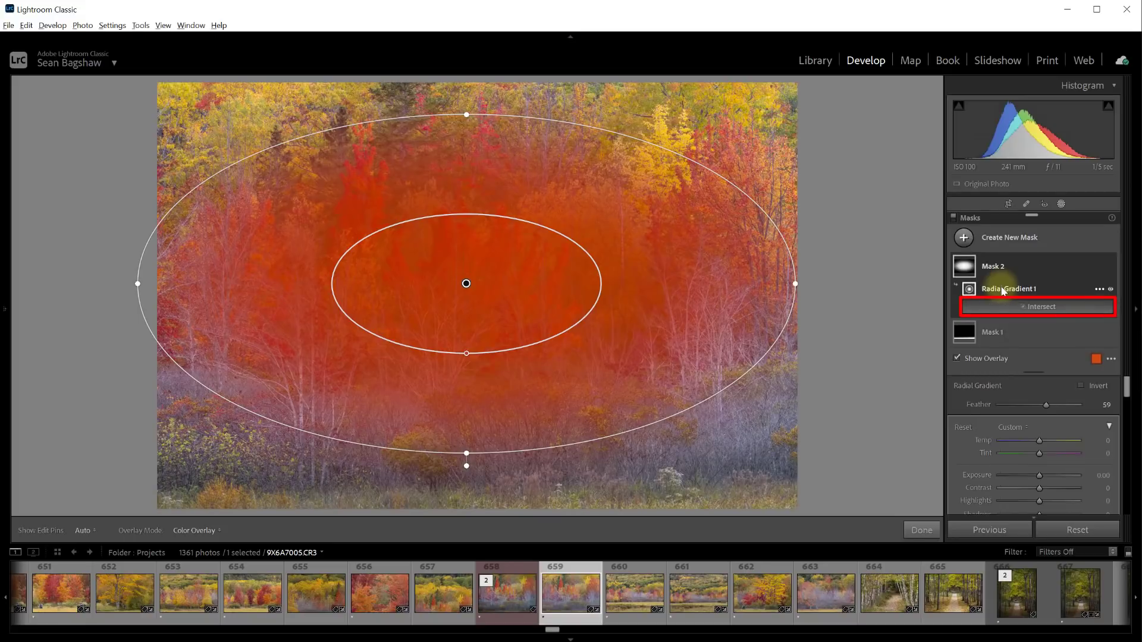
Intersect Mask 2's radial gradient with a color range sampled from the red foliage and reduce the Refine amount
left_click(1031, 307)
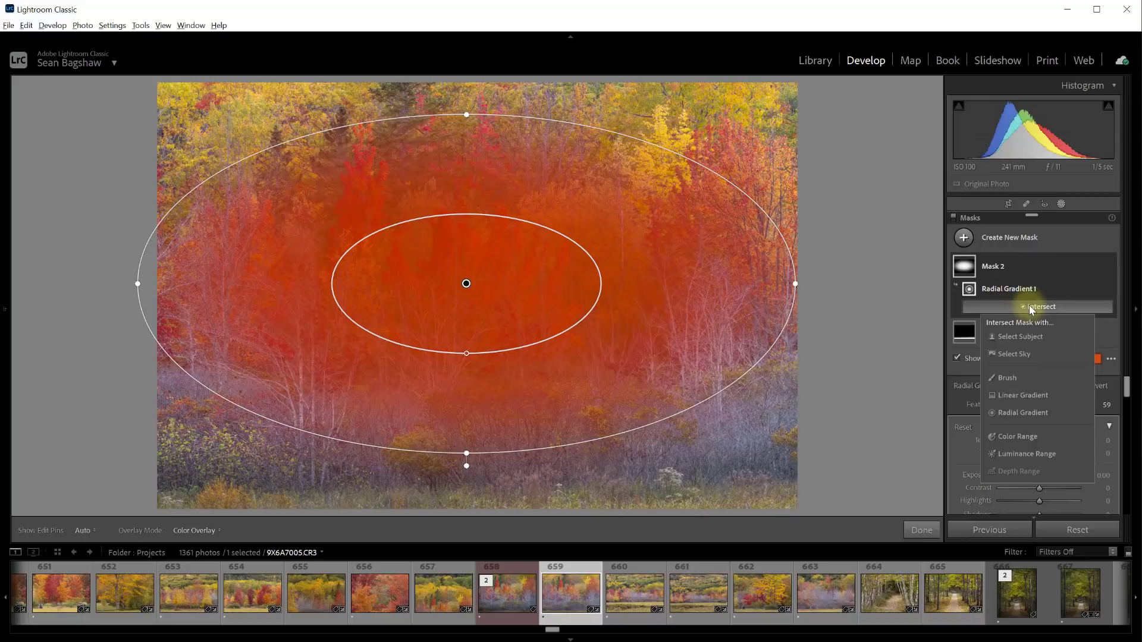
left_click(1015, 437)
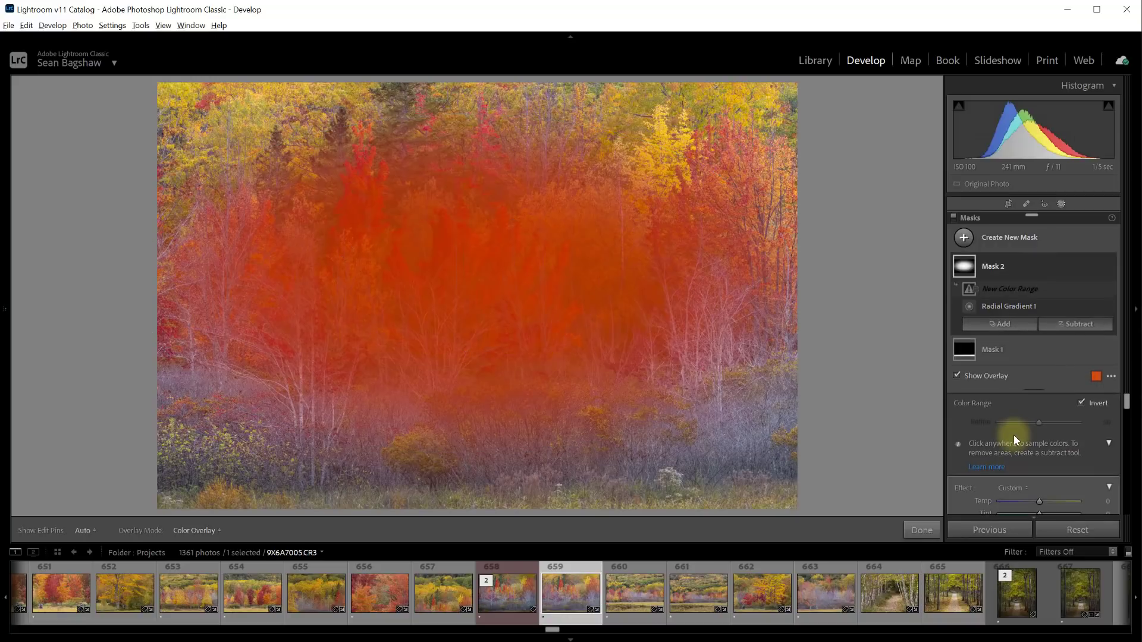
left_click(364, 177)
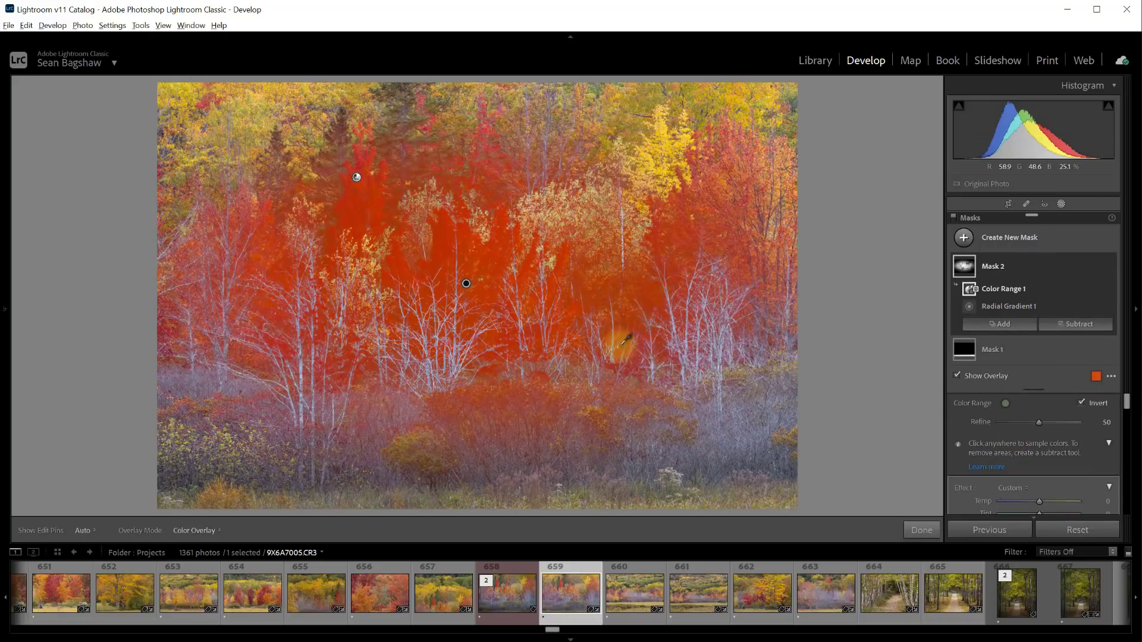
mouse_move(1021, 423)
left_mouse_down()
mouse_move(1007, 423)
mouse_move(1092, 422)
mouse_move(1009, 425)
left_mouse_up()
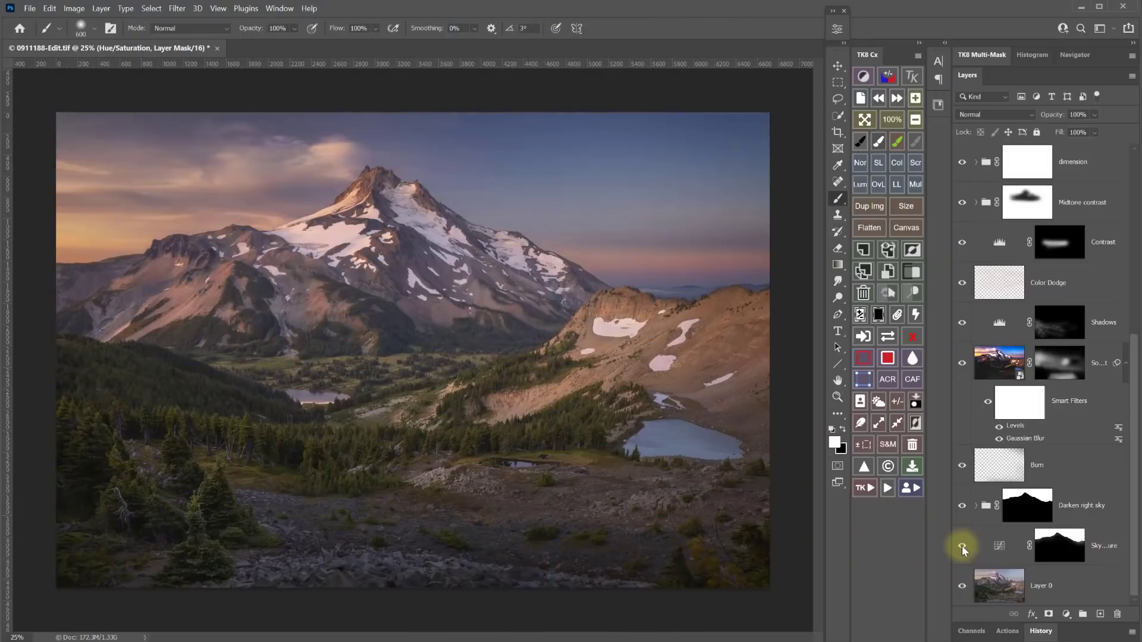
In Photoshop, toggle the masked sky adjustment layer directly above Layer 0 to compare its effect
left_click(963, 546)
left_click(962, 546)
left_click(962, 546)
left_click(962, 546)
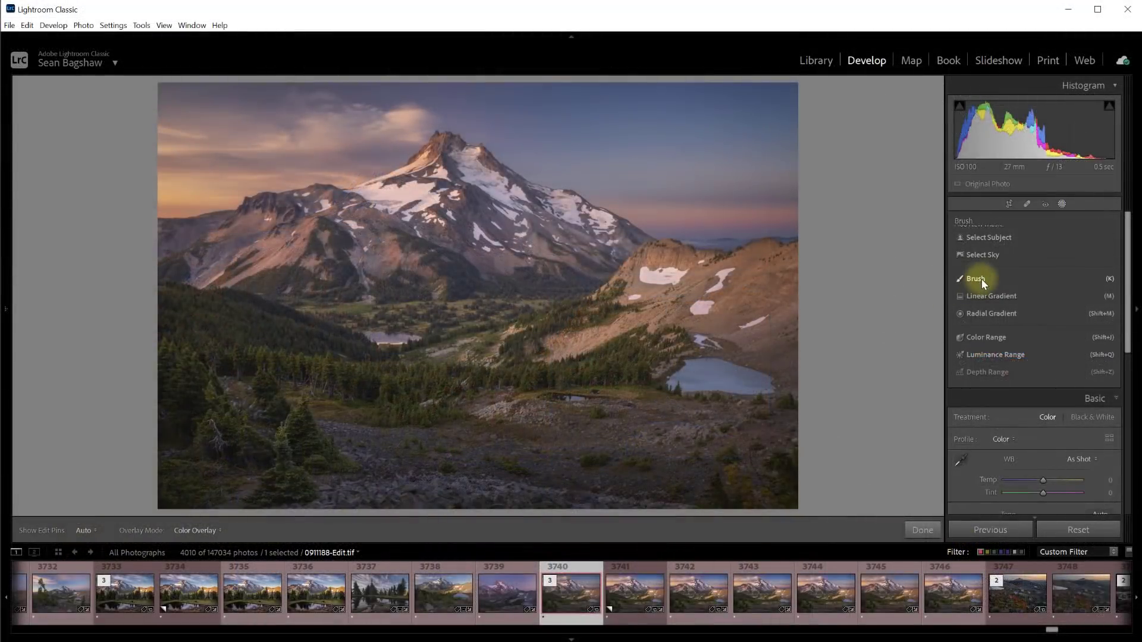
In Lightroom Classic, try masking the mountain photo's sky by painting along its left edge with a brush mask
left_click(982, 280)
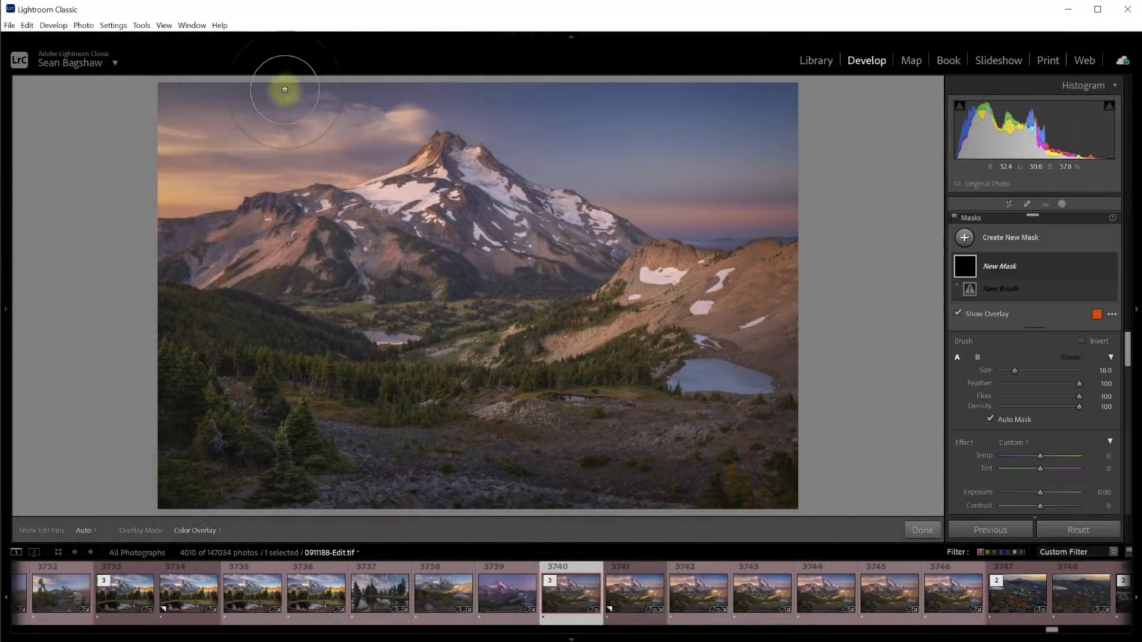
mouse_move(142, 145)
left_mouse_down()
mouse_move(267, 103)
mouse_move(164, 117)
mouse_move(441, 99)
mouse_move(525, 120)
mouse_move(680, 201)
mouse_move(763, 210)
mouse_move(641, 190)
mouse_move(520, 132)
mouse_move(398, 133)
mouse_move(372, 160)
mouse_move(150, 191)
left_mouse_up()
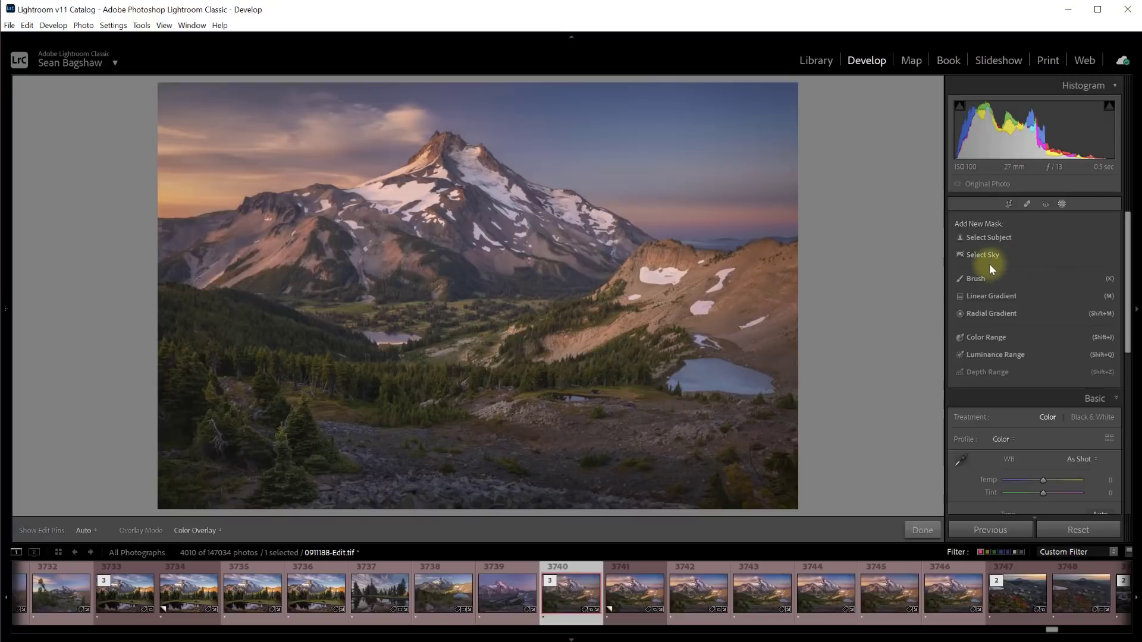
Create a sky mask on the mountain photo and set its Exposure to −0.11
left_click(975, 255)
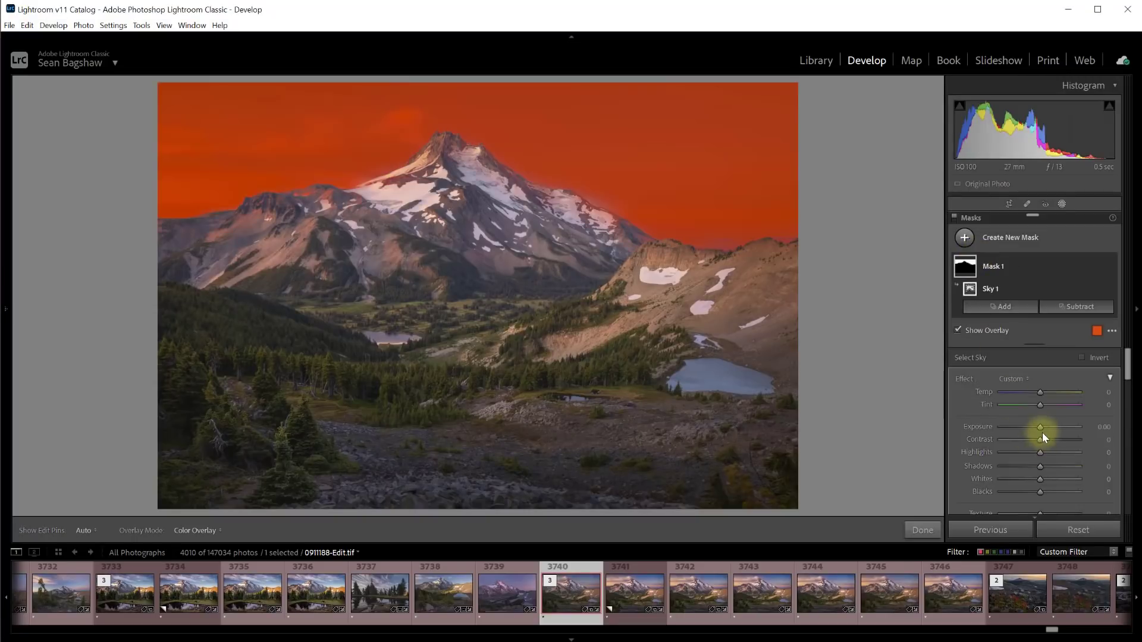
mouse_move(1041, 428)
left_mouse_down()
mouse_move(1023, 426)
mouse_move(1040, 422)
left_mouse_up()
Create a second sky mask, invert it to cover the mountain and foreground, and toggle the overlay
left_click(965, 238)
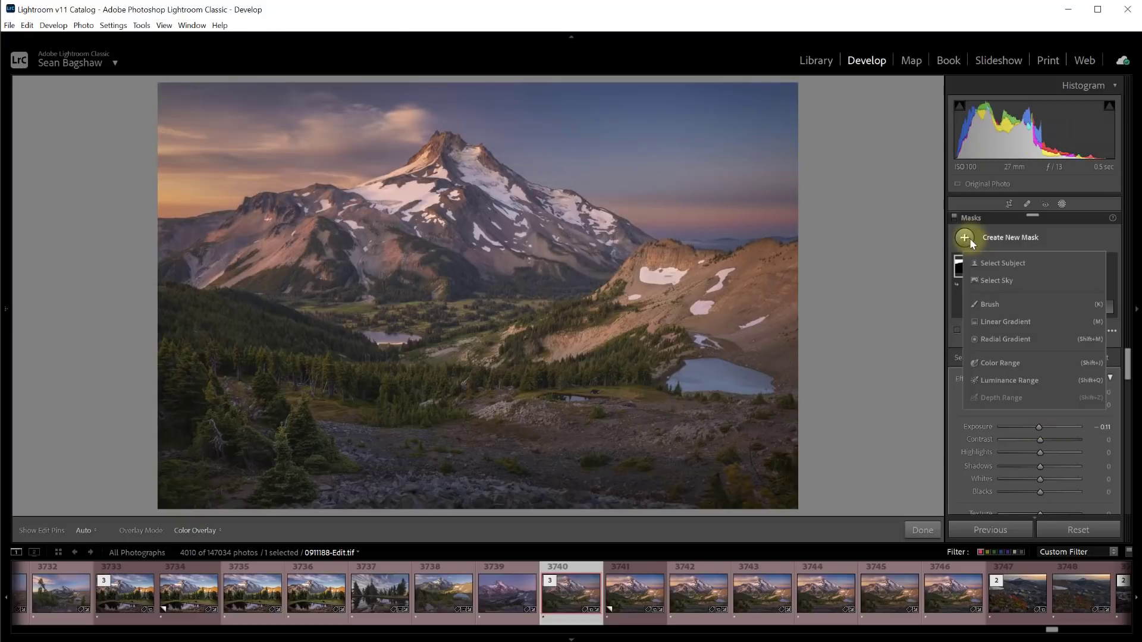
left_click(988, 278)
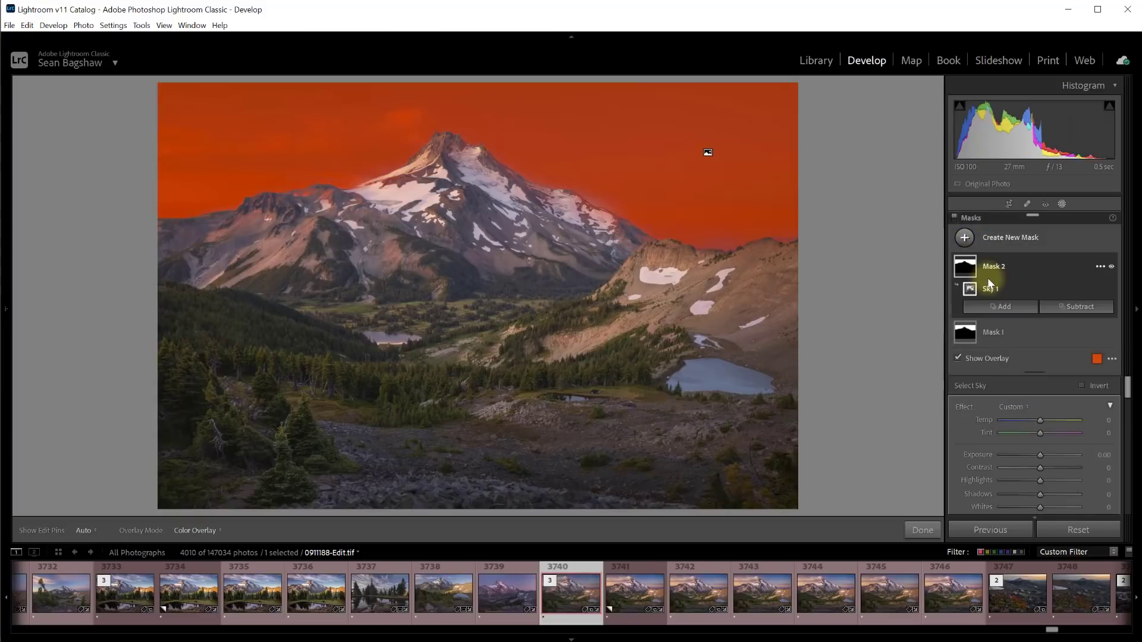
left_click(1083, 386)
key("o")
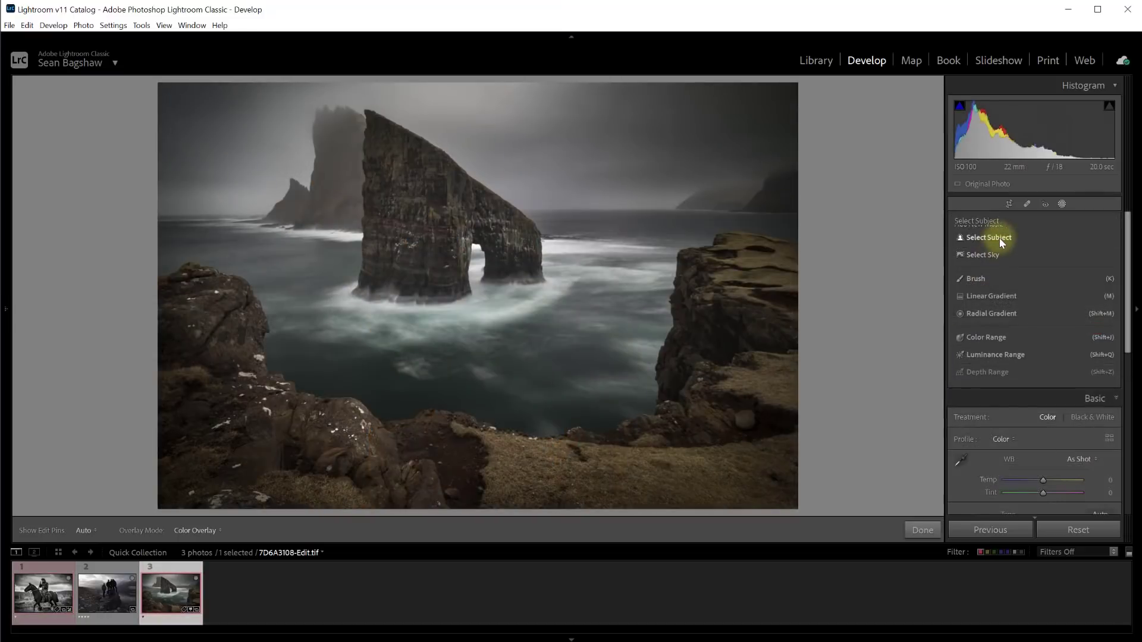
Create a subject mask on the sea stack photo
left_click(1000, 239)
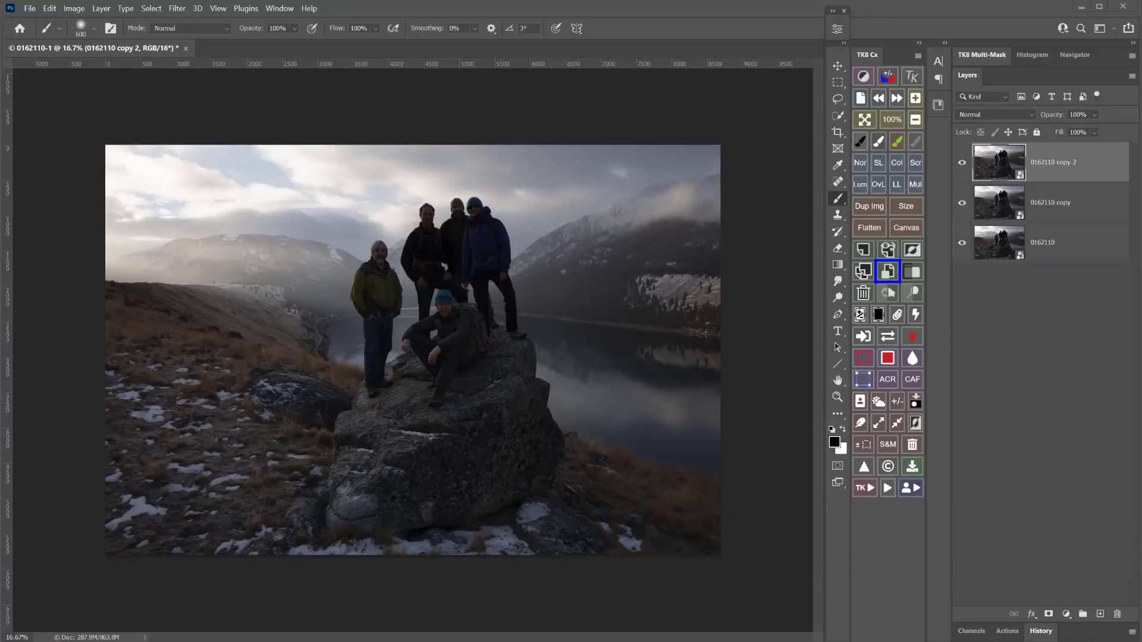
In Photoshop, select the group of people as the subject and turn the selection into a mask on the 0162110 copy 2 layer
left_click(152, 8)
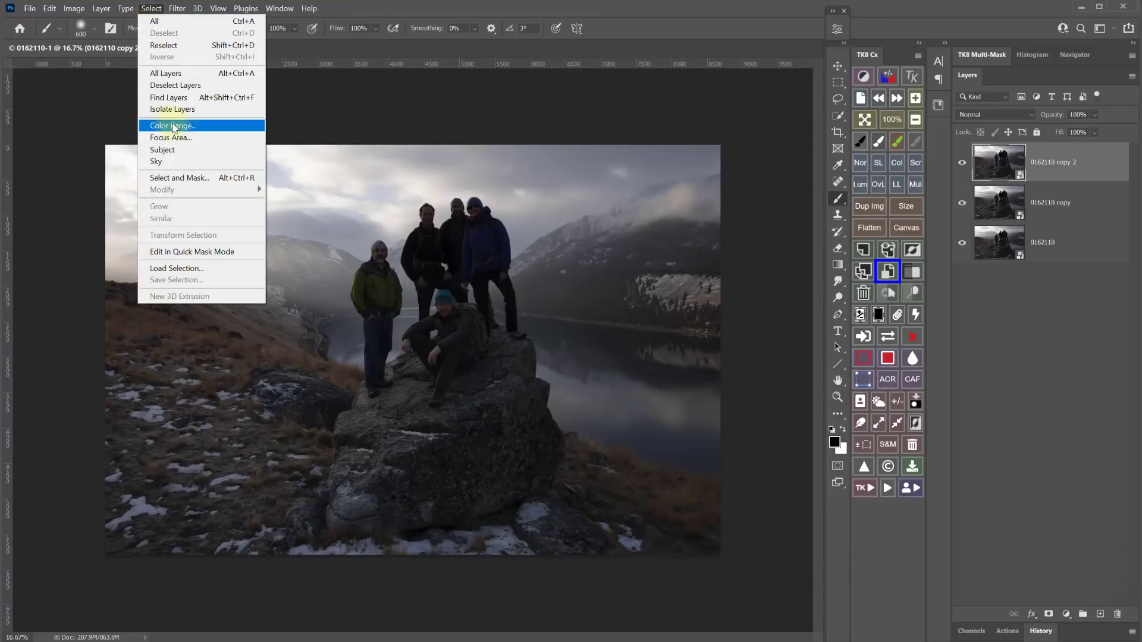
left_click(179, 151)
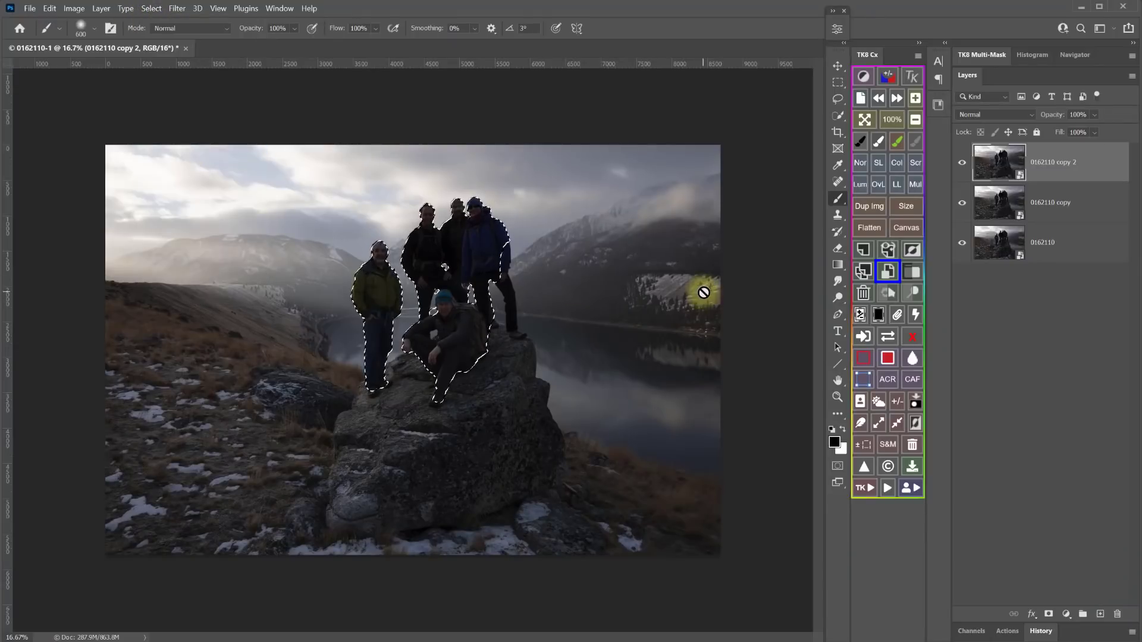
left_click(1049, 614)
Edit the masked people layer in Camera Raw with Exposure +0.65, Contrast +5, Shadows +44 and Blacks +25
left_click(984, 161)
key("ctrl+shift+a")
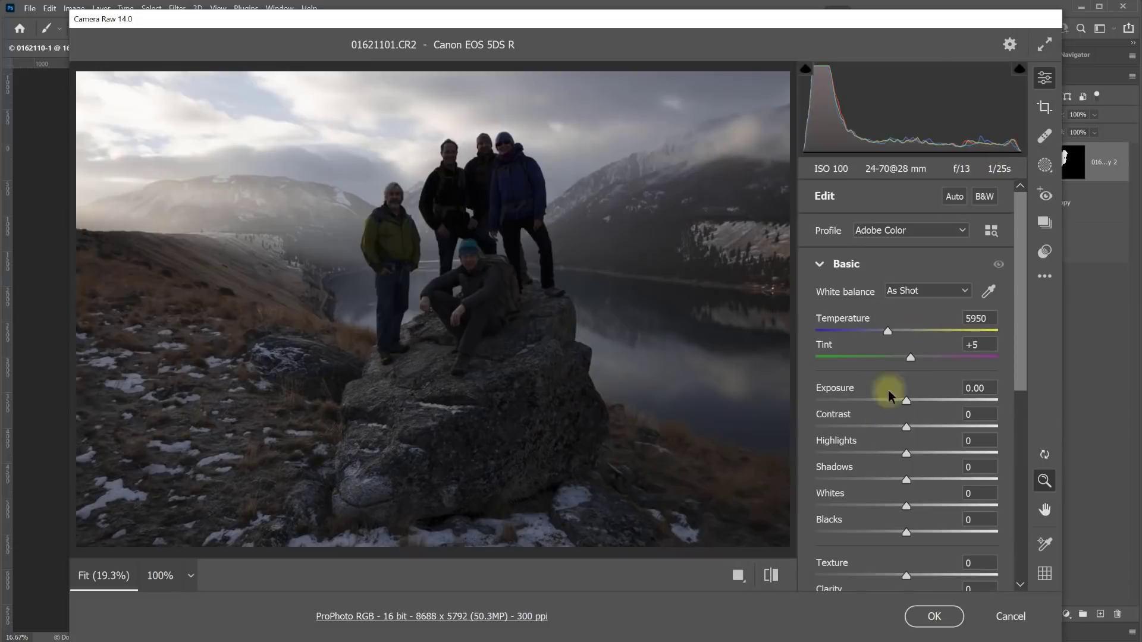
left_click_drag(906, 400, 921, 401)
left_click_drag(906, 479, 945, 476)
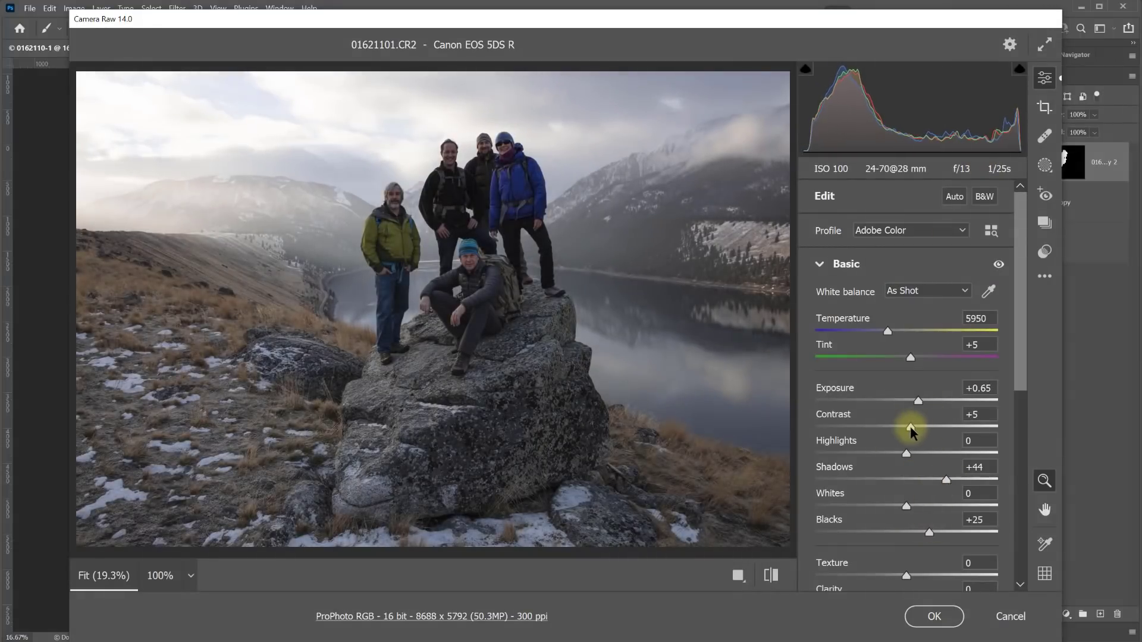
left_click(934, 616)
Edit the 0162110 copy layer in Camera Raw, raising Exposure, Shadows and Blacks and lowering Highlights
double_click(1006, 247)
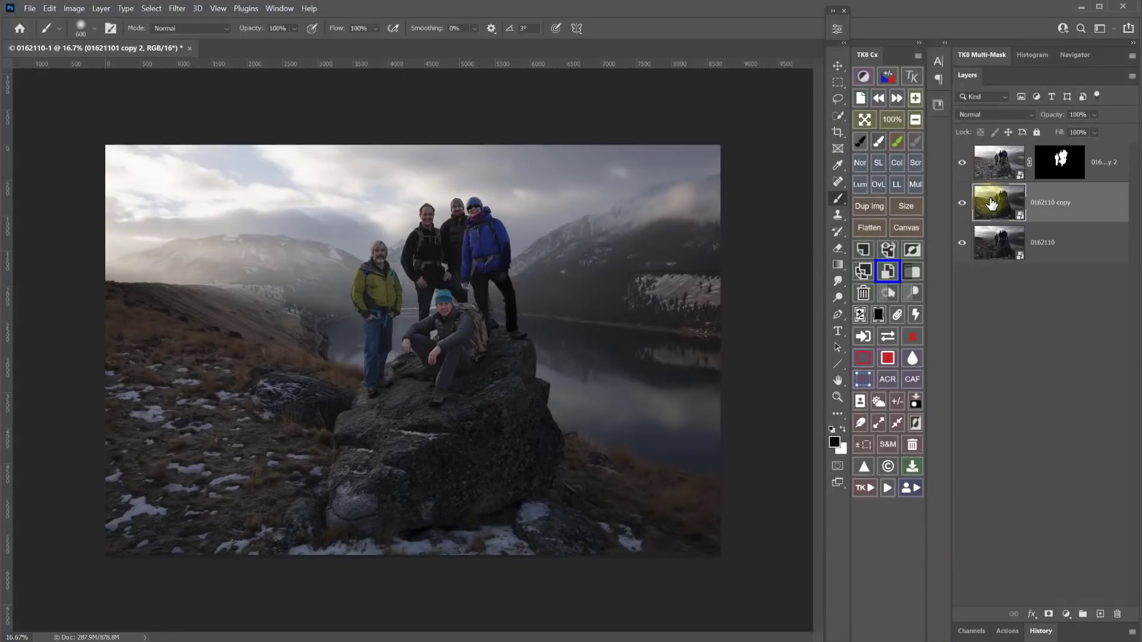
left_click_drag(906, 401, 912, 400)
left_click_drag(906, 478, 931, 479)
left_click_drag(906, 453, 867, 454)
left_click_drag(911, 533, 912, 531)
left_click(934, 617)
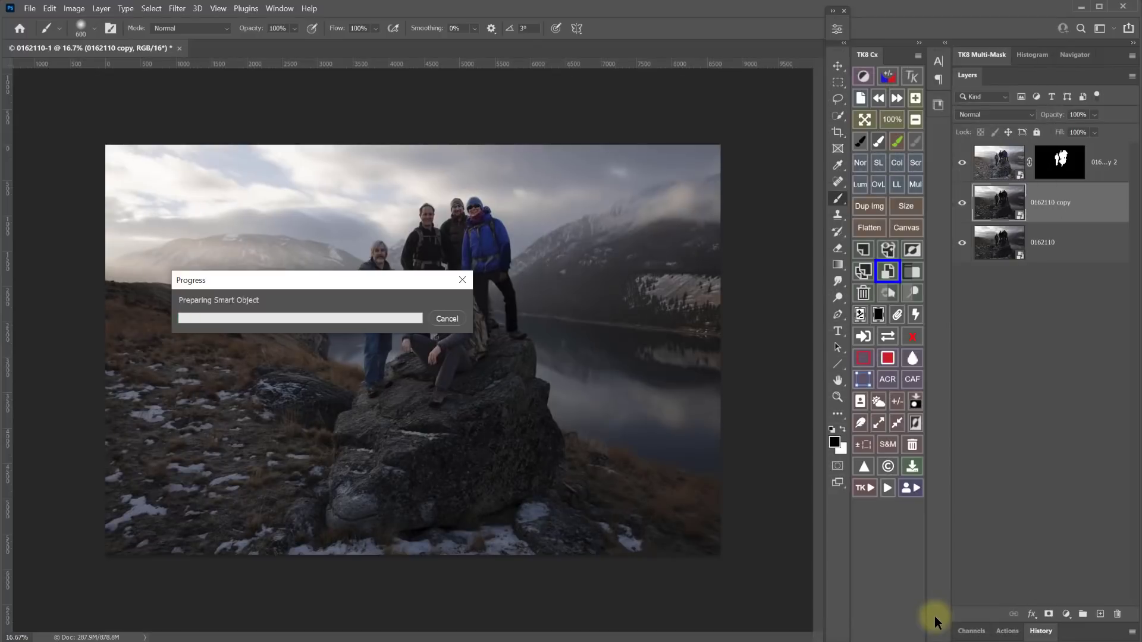
Toggle the visibility of the masked people layer to compare the image with and without it
left_click(962, 162)
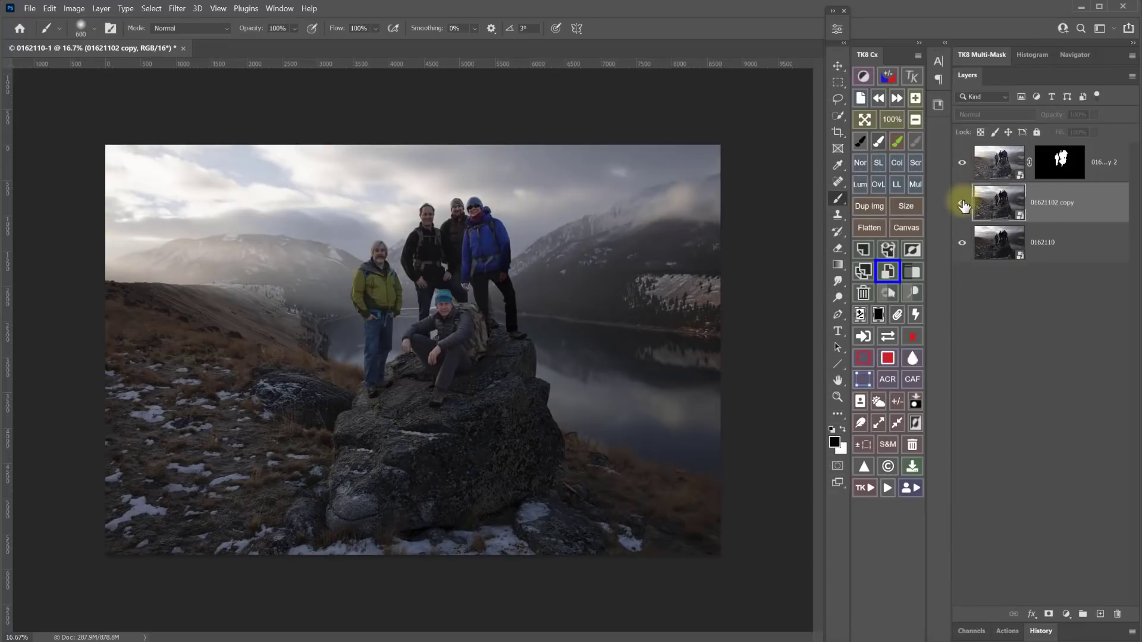
left_click(962, 163)
left_click(963, 163)
left_click(962, 164)
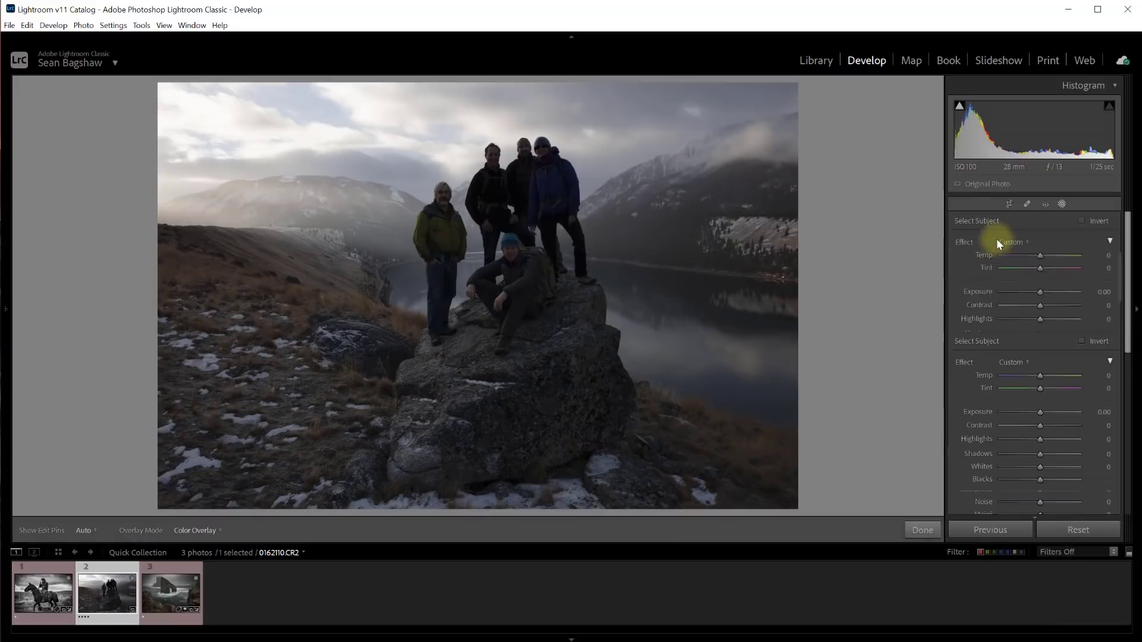
In Lightroom Classic, create a subject mask of the people and set Exposure to 1.39, Contrast to 9 and Shadows to 25
left_click(996, 238)
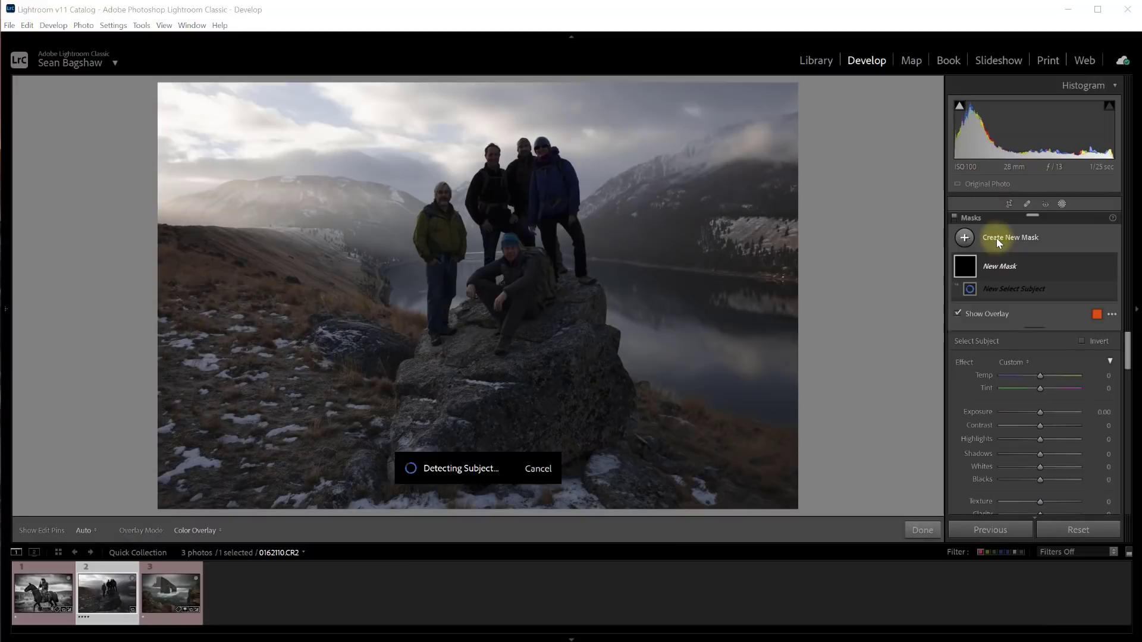
left_click_drag(1041, 425, 1047, 466)
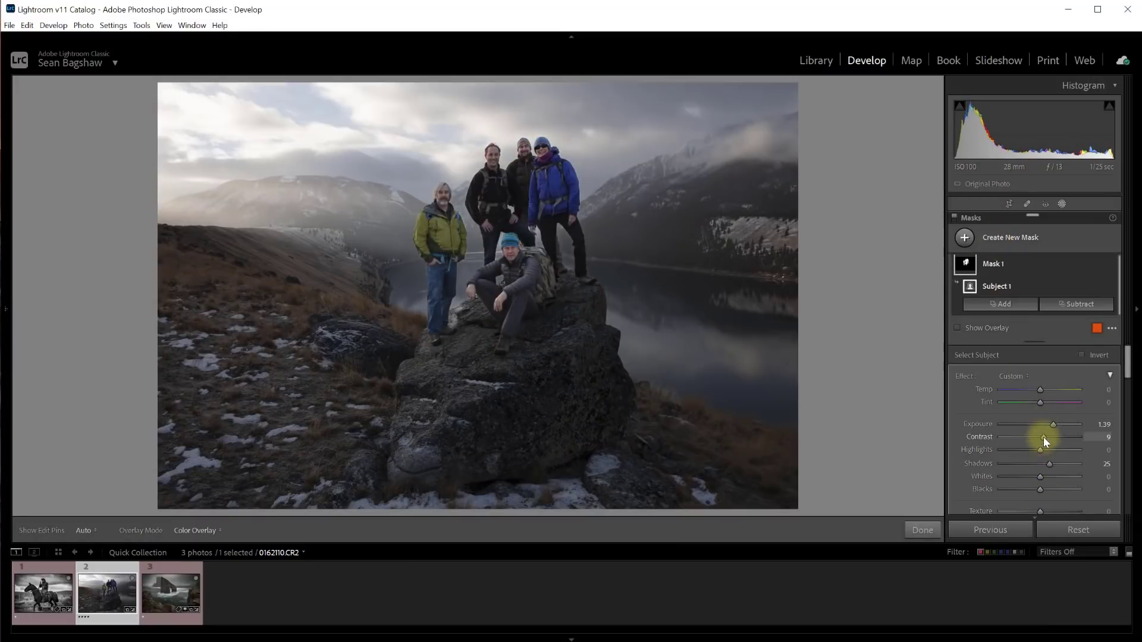
Create a second subject mask and invert it to cover the landscape around the people
left_click(964, 238)
left_click(987, 265)
left_click(1081, 355)
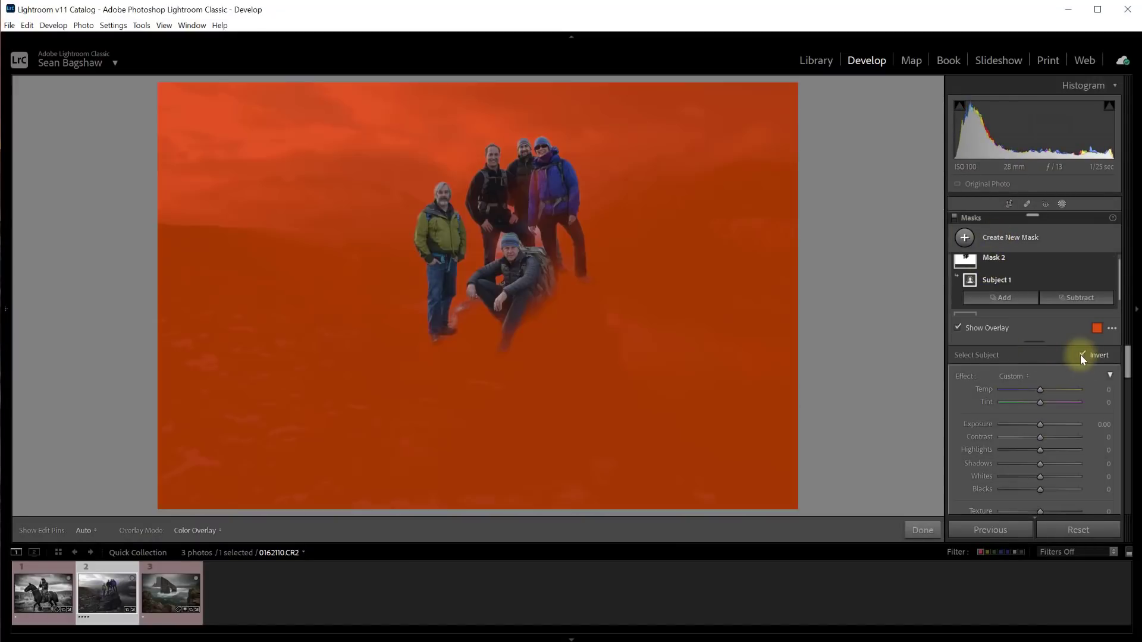
Set the inverted subject mask's Exposure to 0.46, Highlights to −64, Shadows to 6 and Blacks to 7
left_click_drag(1040, 425, 1045, 425)
left_click_drag(1040, 451, 1015, 451)
left_click_drag(1040, 490, 1043, 490)
left_click_drag(1040, 464, 1042, 465)
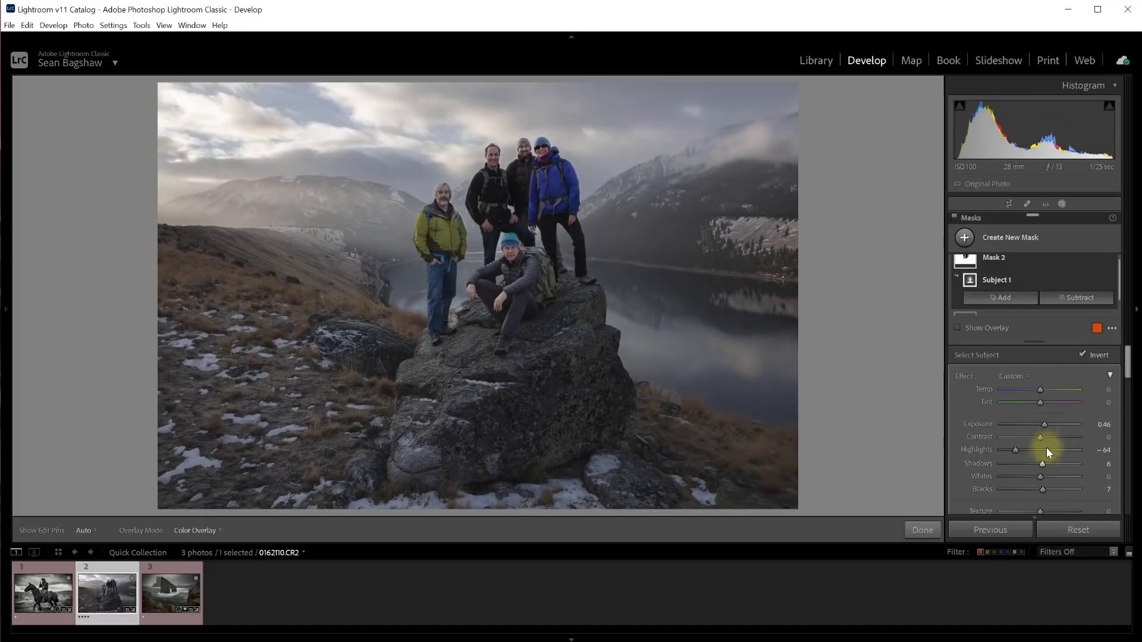
Set the inverted subject mask's Contrast to 23 and toggle the visibility of both masks to compare the edit
left_click(1111, 266)
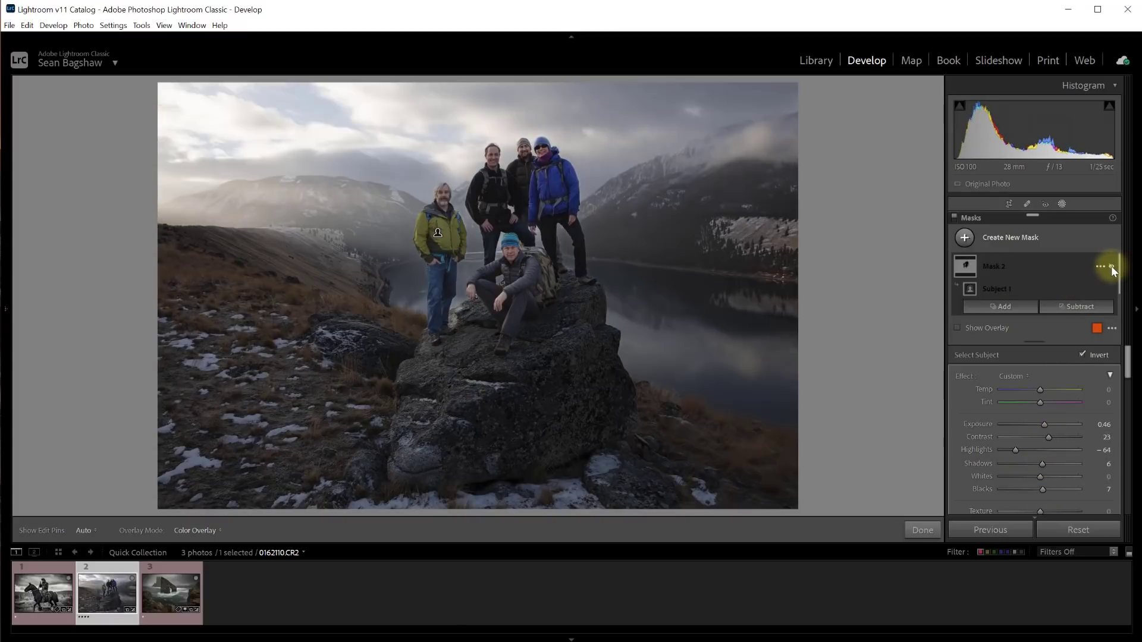
scroll(1101, 270, "down", 1)
left_click(1110, 304)
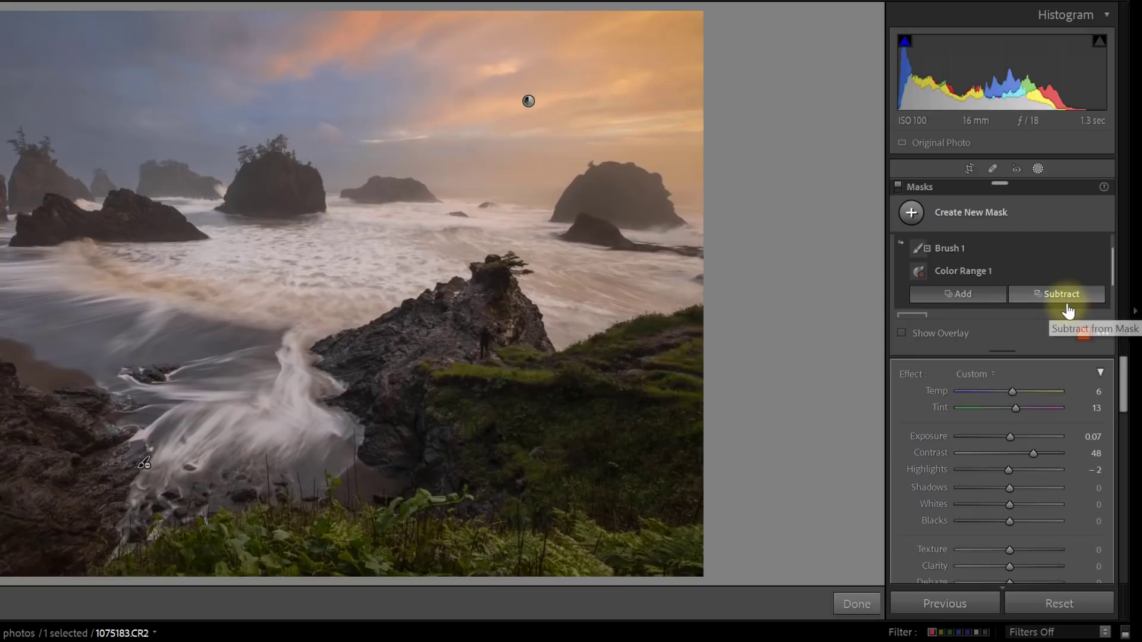
key("alt")
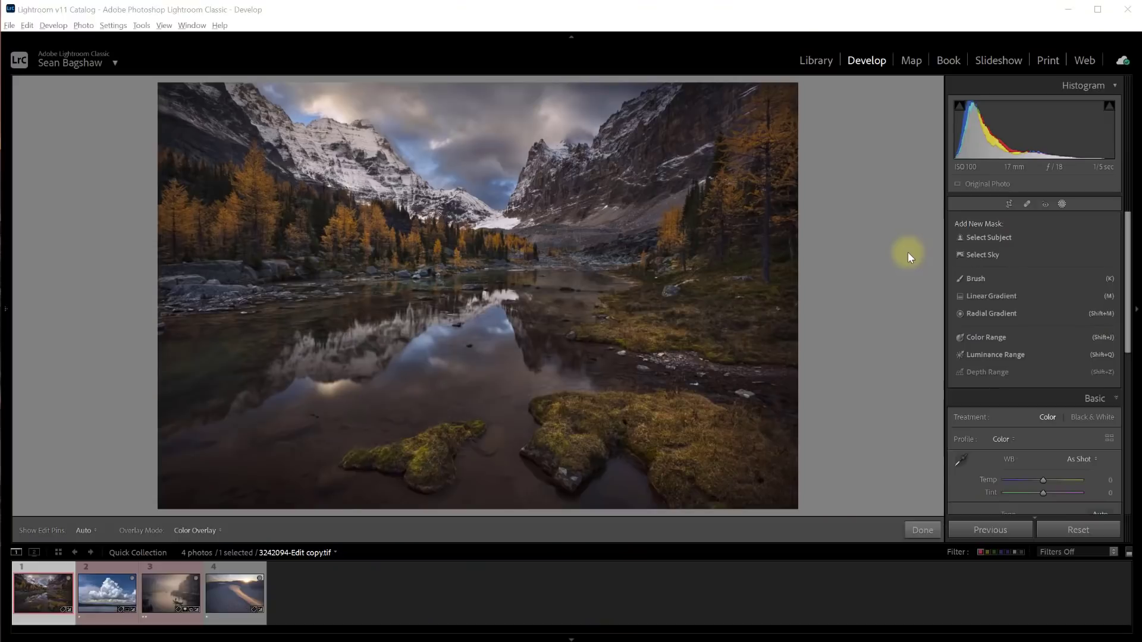
Create an inverted sky mask on the mountain lake photo and intersect it with a luminance range of about 6/31 to 72/97
left_click(986, 260)
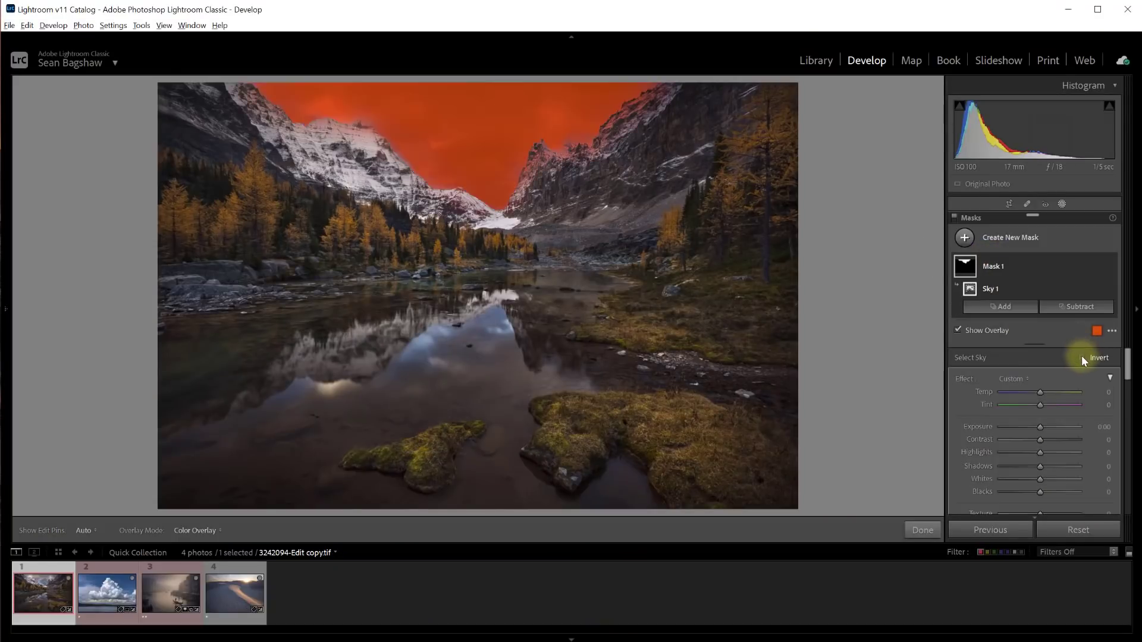
left_click(1082, 358)
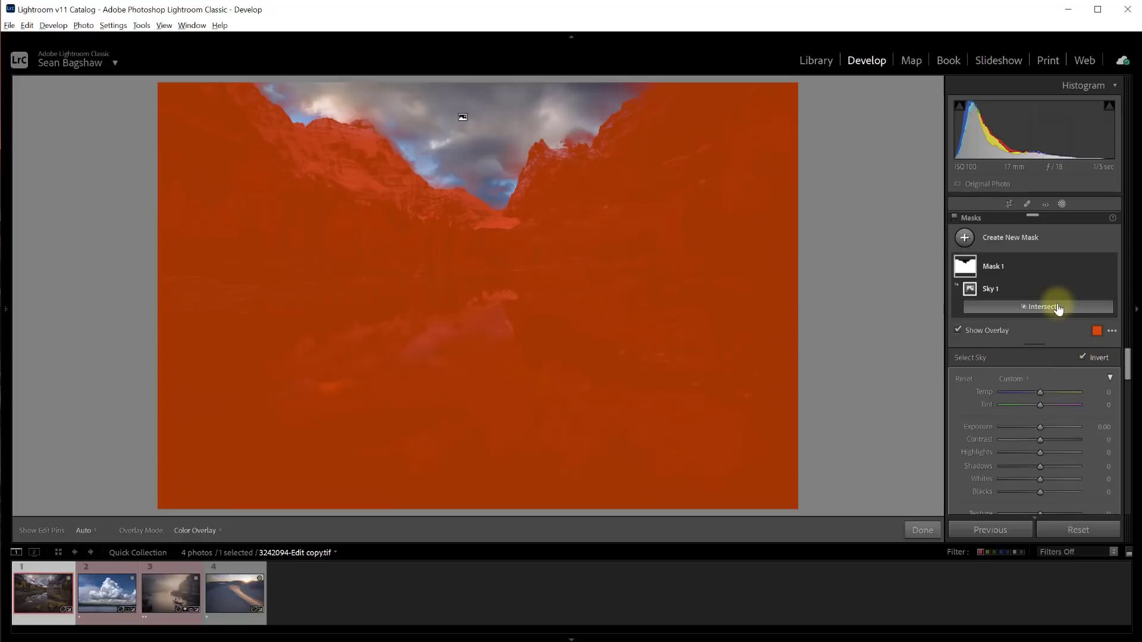
left_click(1059, 306, "alt")
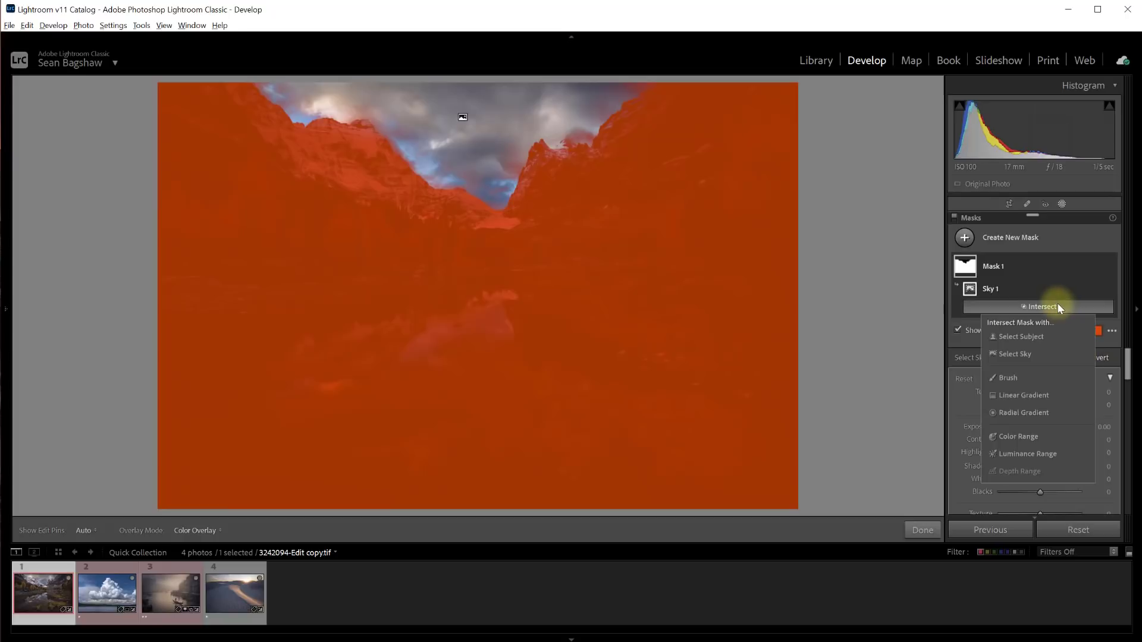
left_click(1024, 452)
left_click_drag(980, 380, 1056, 380)
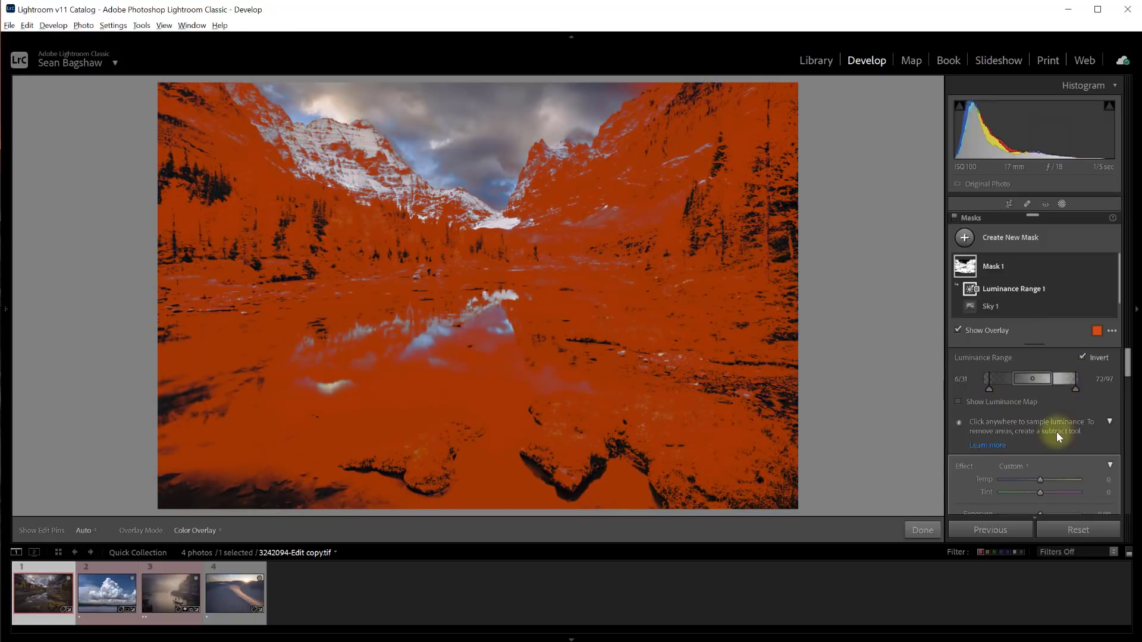
Hide the mask overlay and brighten the masked lake landscape, setting Exposure to 0.46
scroll(1056, 432, "down", 5)
key("o")
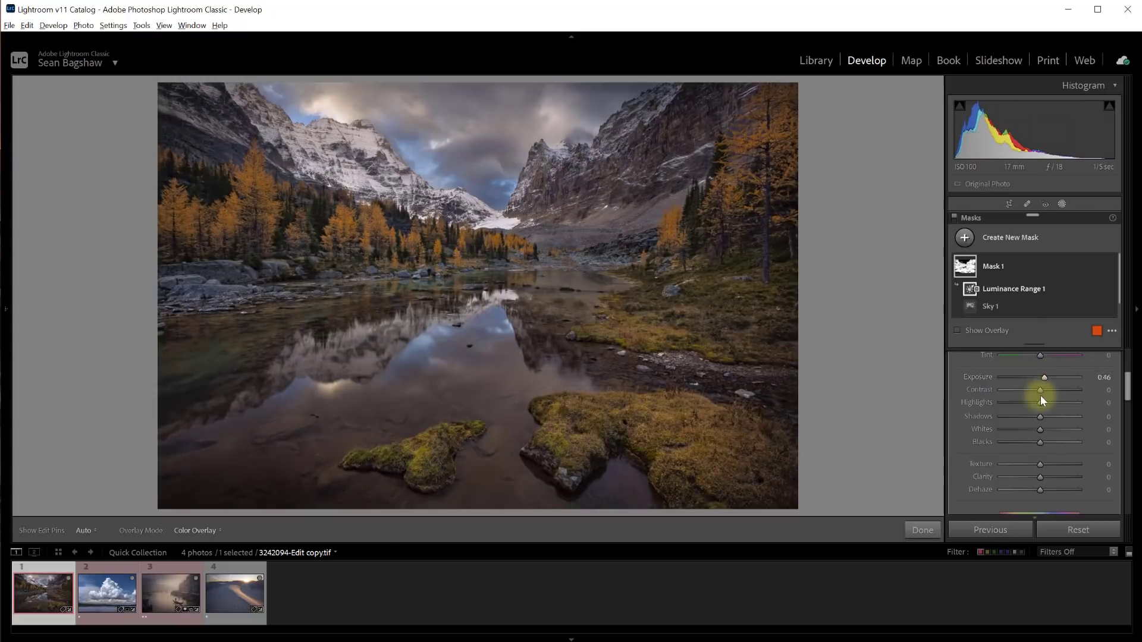
scroll(1051, 389, "down", 2)
left_click_drag(1044, 432, 1056, 433)
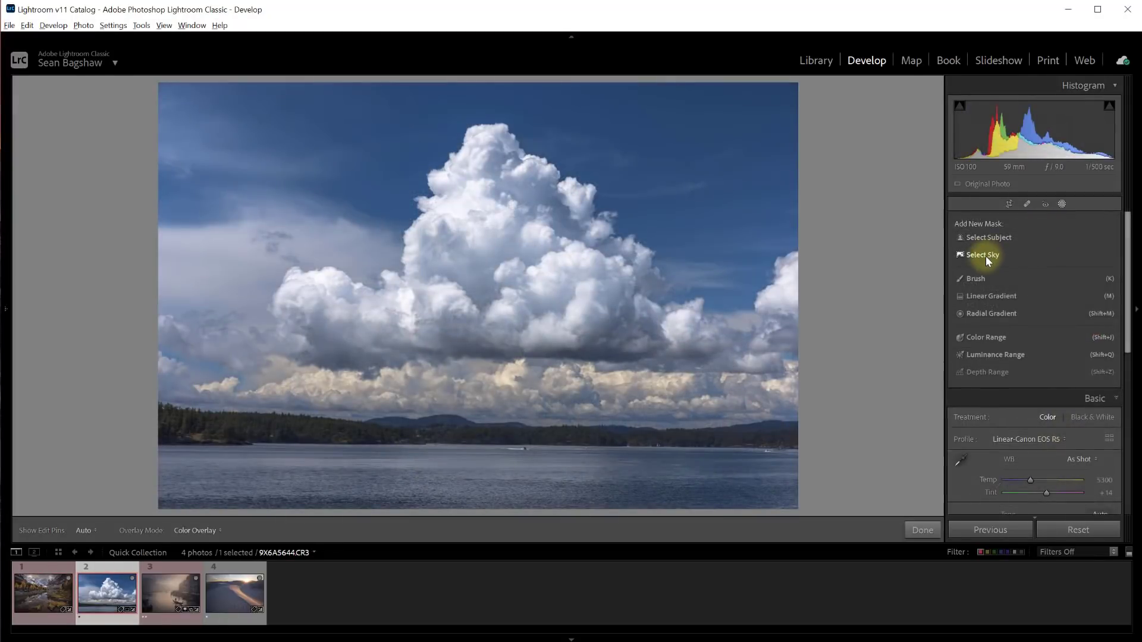
Mask the sky in the cloud photo and intersect it with a color range sampled from the blue sky beside the cloud
left_click(987, 256)
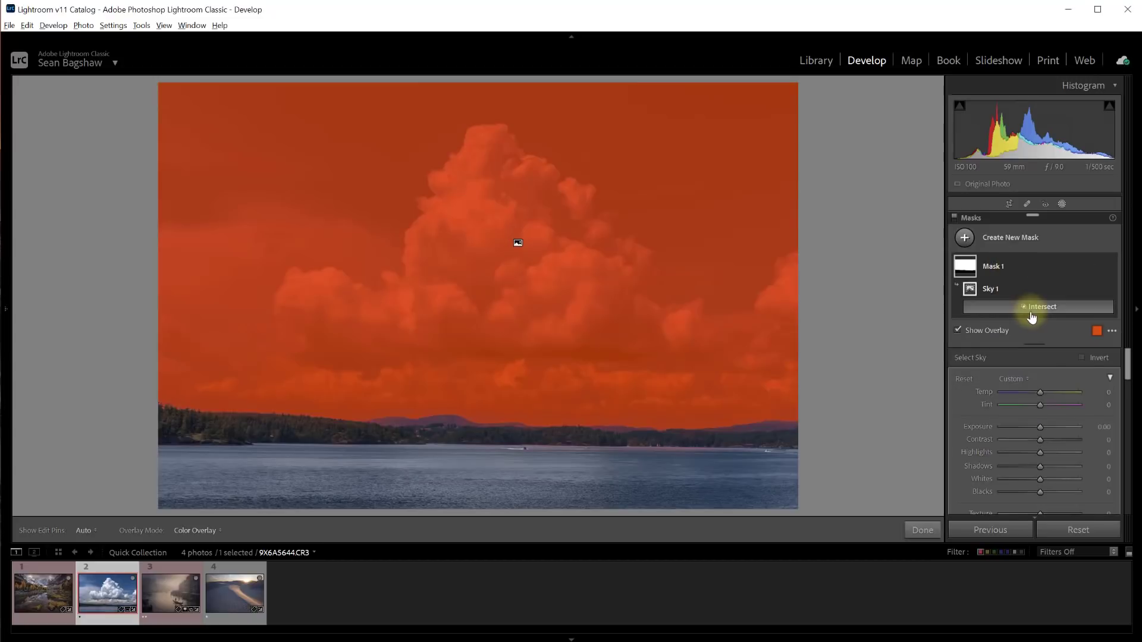
left_click(1032, 307, "alt")
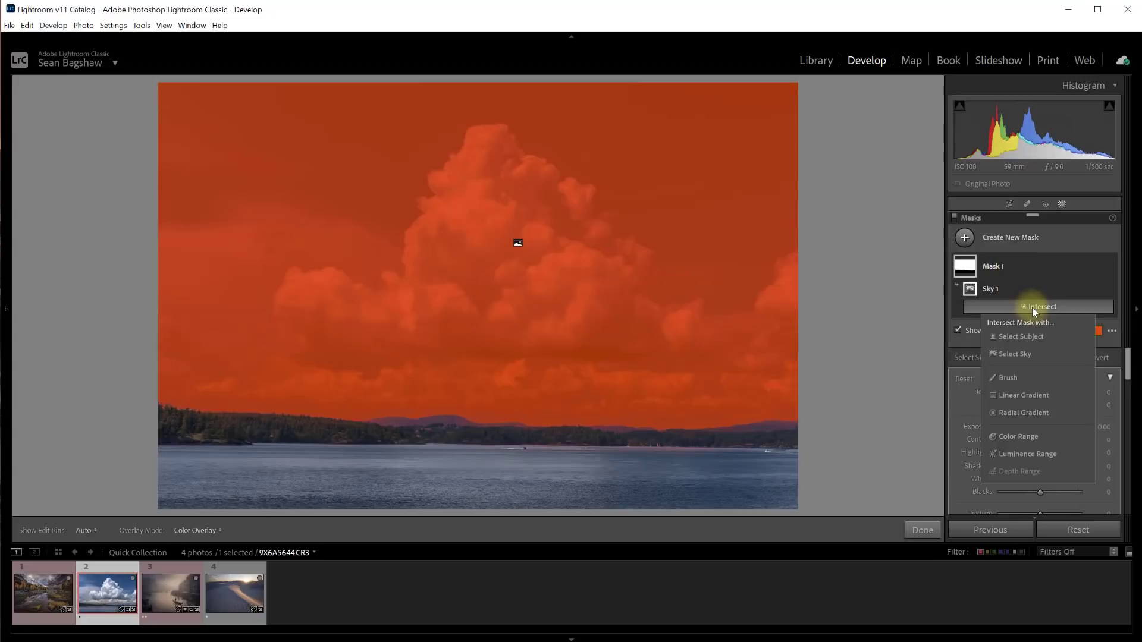
left_click(1014, 437)
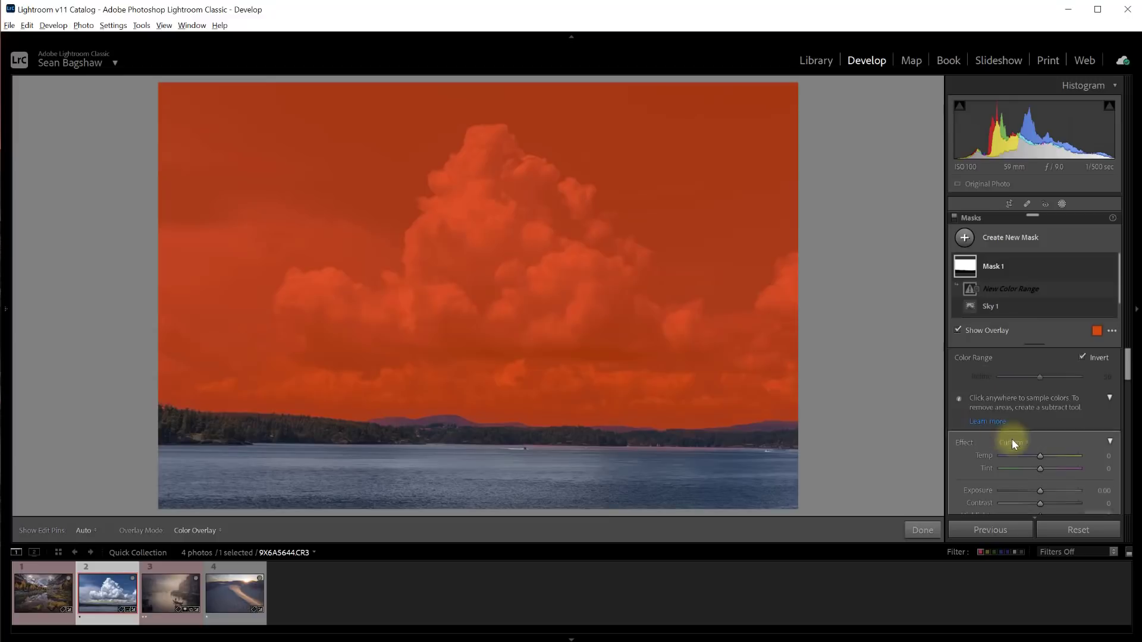
left_click(662, 169)
Darken the masked blue sky by setting Exposure to −0.60
scroll(1054, 434, "down", 2)
left_click_drag(1041, 401, 1035, 402)
scroll(1048, 416, "down", 1)
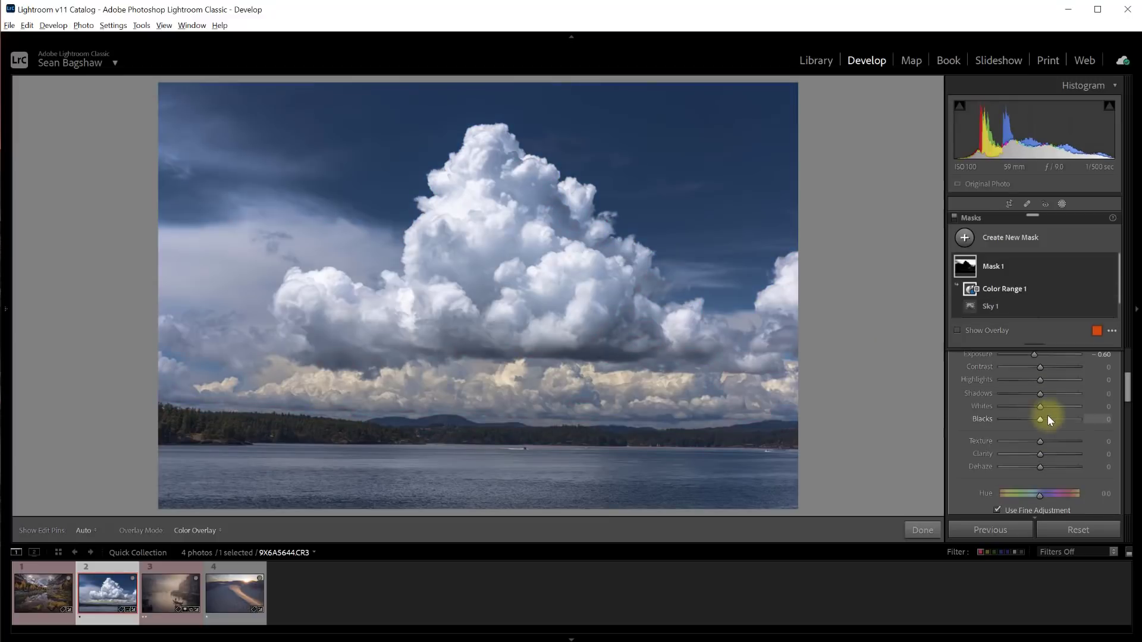
scroll(1048, 415, "down", 1)
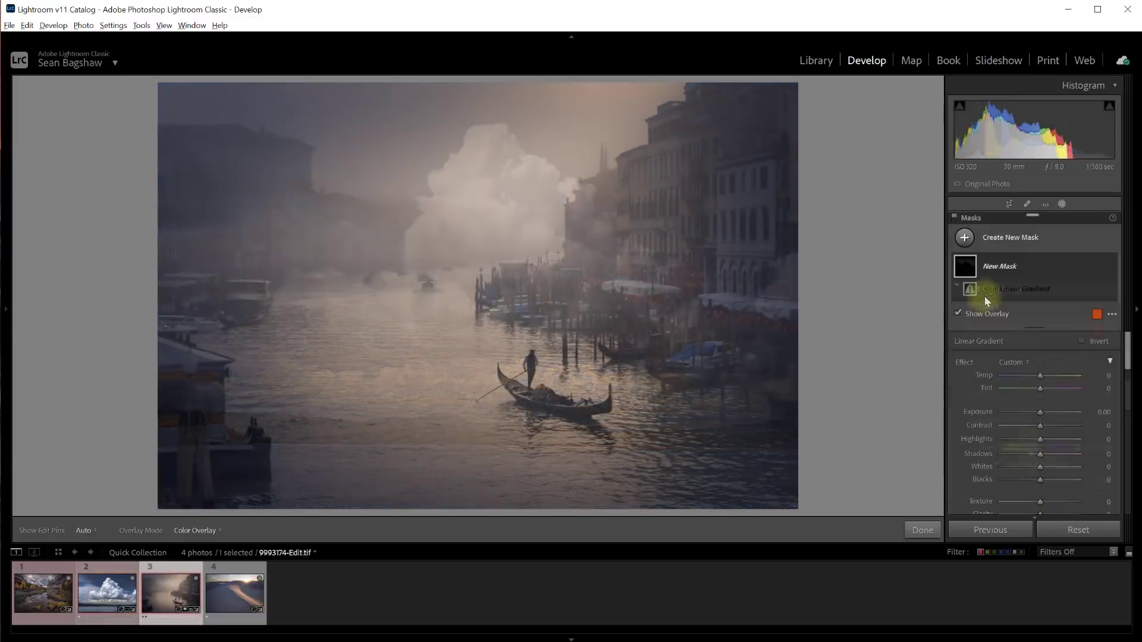
Mask the Venice canal photo with a diagonal linear gradient over the water and add a second one covering the upper-left area
left_click_drag(619, 383, 645, 329)
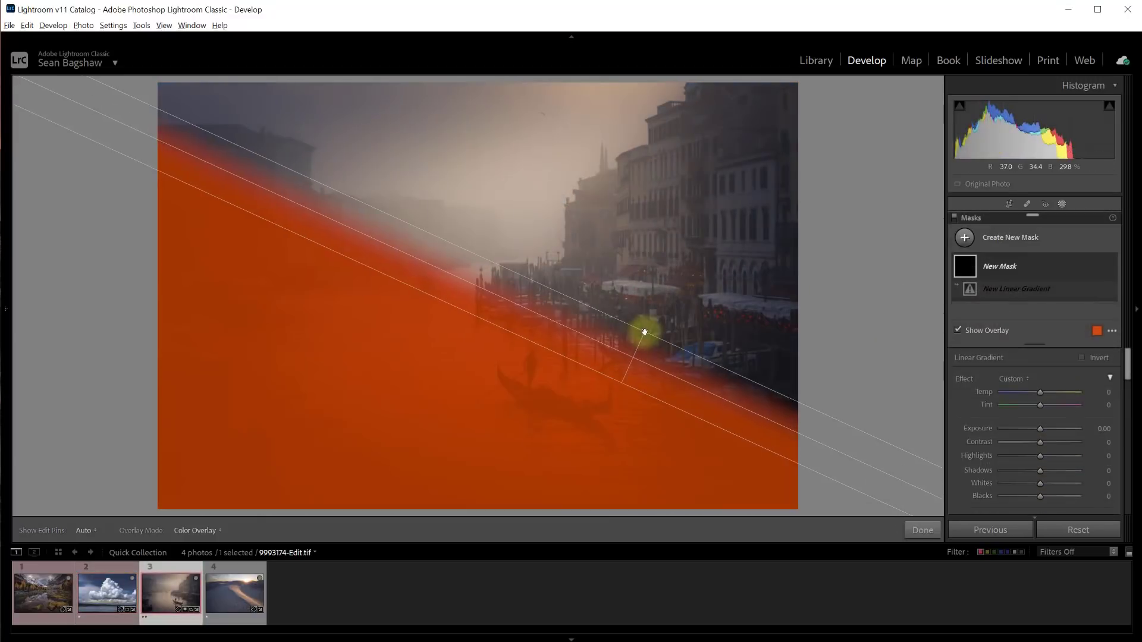
left_click(997, 306)
left_click(989, 395)
mouse_move(478, 265)
left_mouse_down()
mouse_move(500, 287)
mouse_move(492, 302)
left_mouse_up()
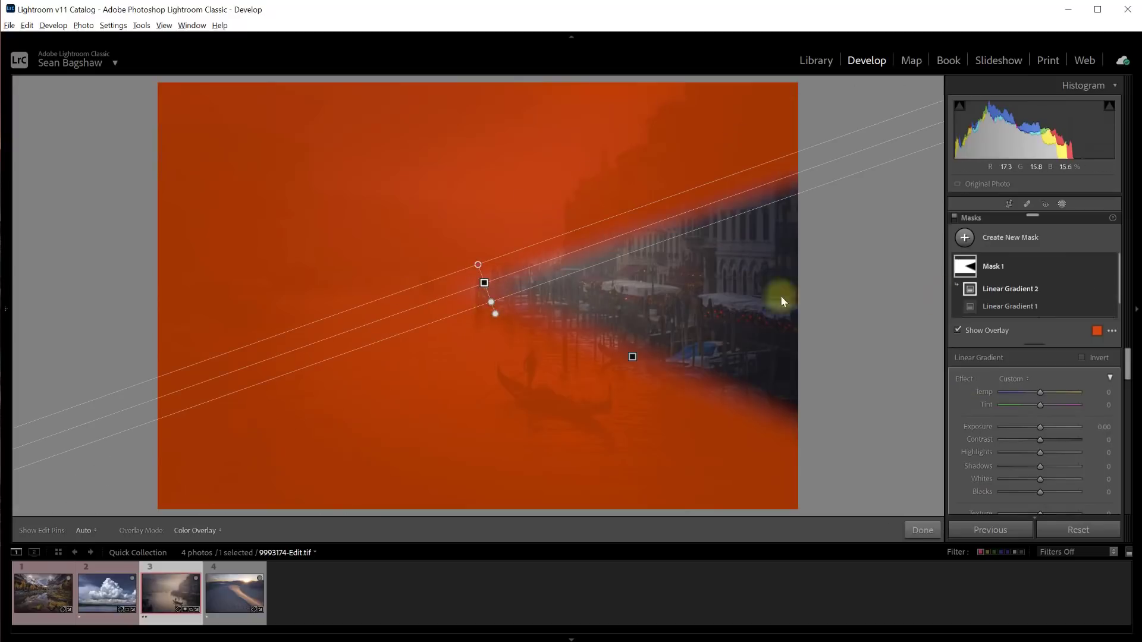
Subtract one linear gradient along the photo's left edge and another across its upper part, leaving the mask on the canal water
left_click(997, 307)
left_click(989, 395)
left_click_drag(187, 391, 319, 387)
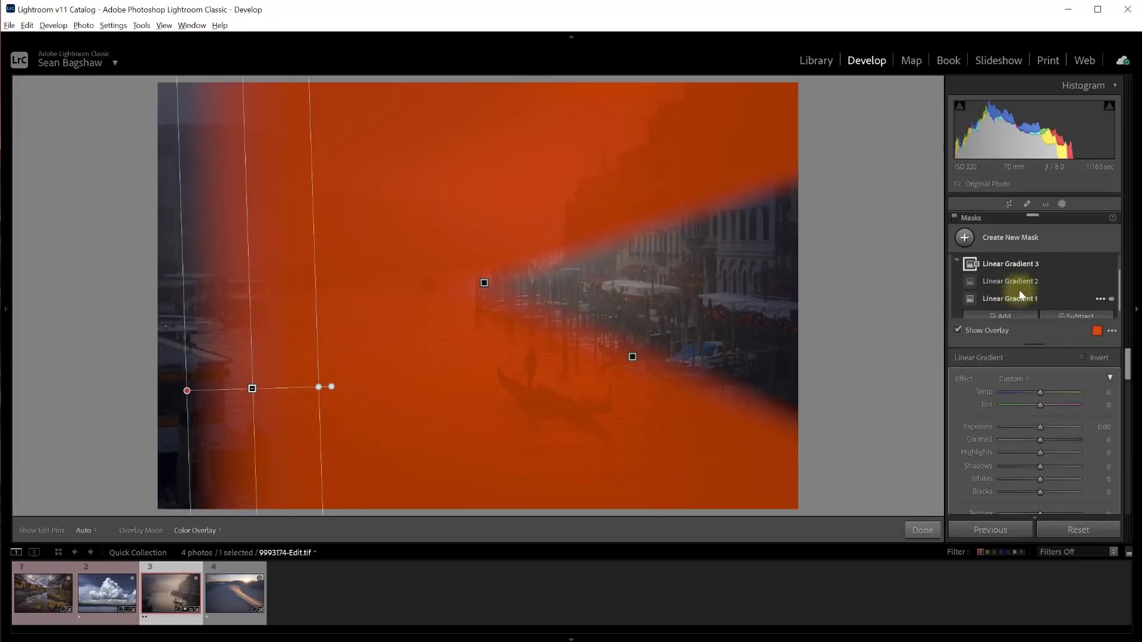
left_click(1073, 315)
left_click(1067, 404)
left_click_drag(298, 198, 337, 273)
left_click_drag(319, 235, 332, 276)
left_click_drag(546, 166, 555, 260)
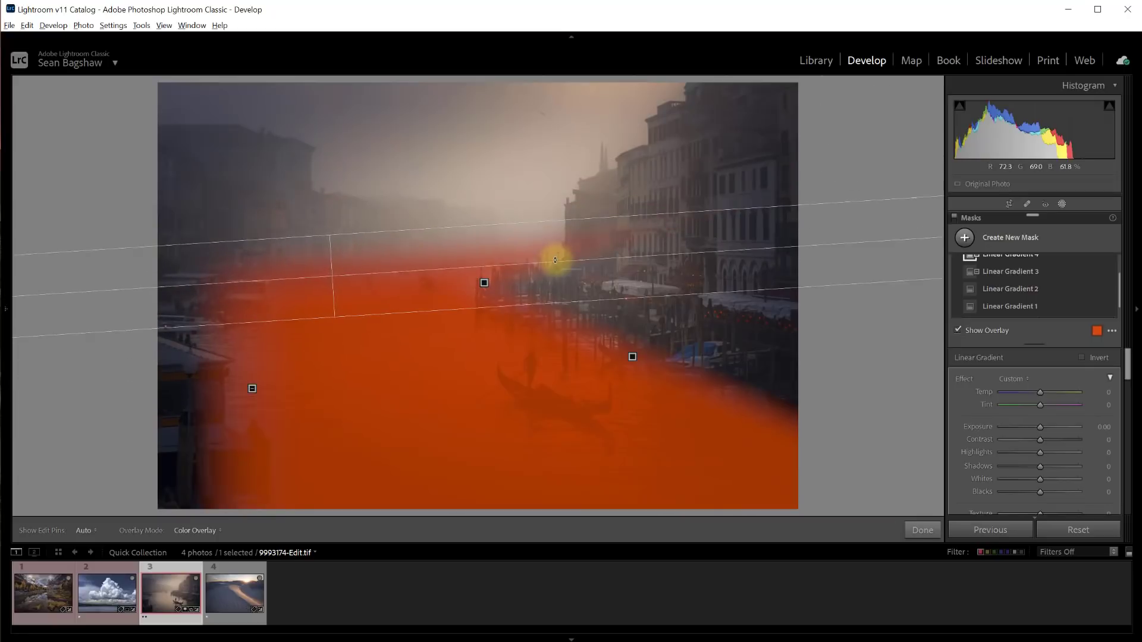
Hide the mask overlay and brighten the masked canal water
key("o")
scroll(1049, 446, "down", 3)
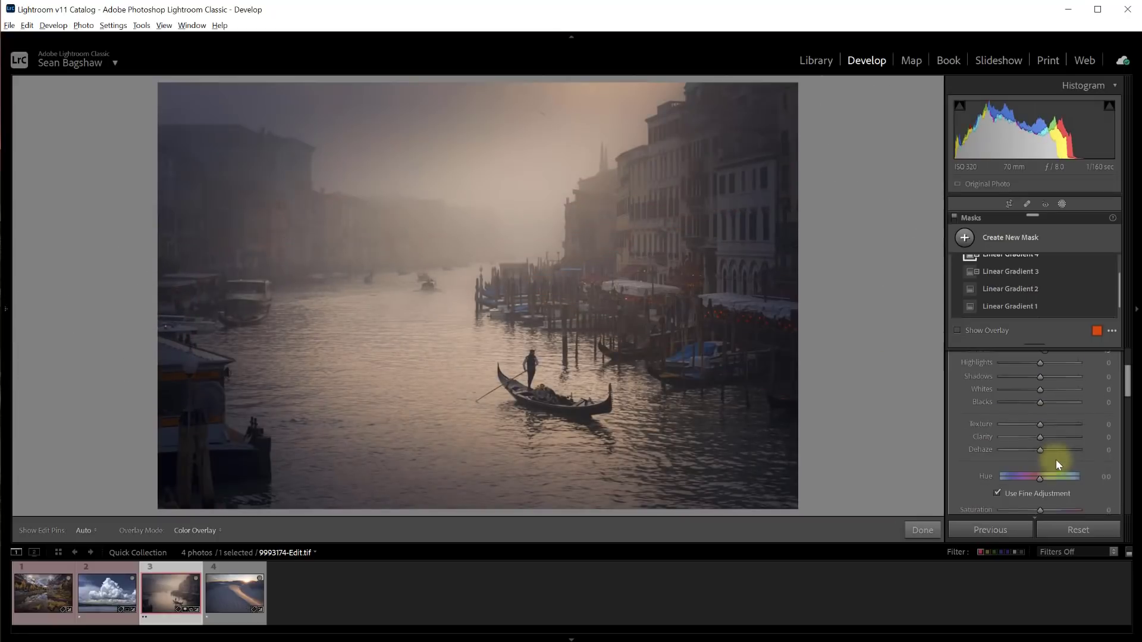
scroll(1051, 434, "down", 2)
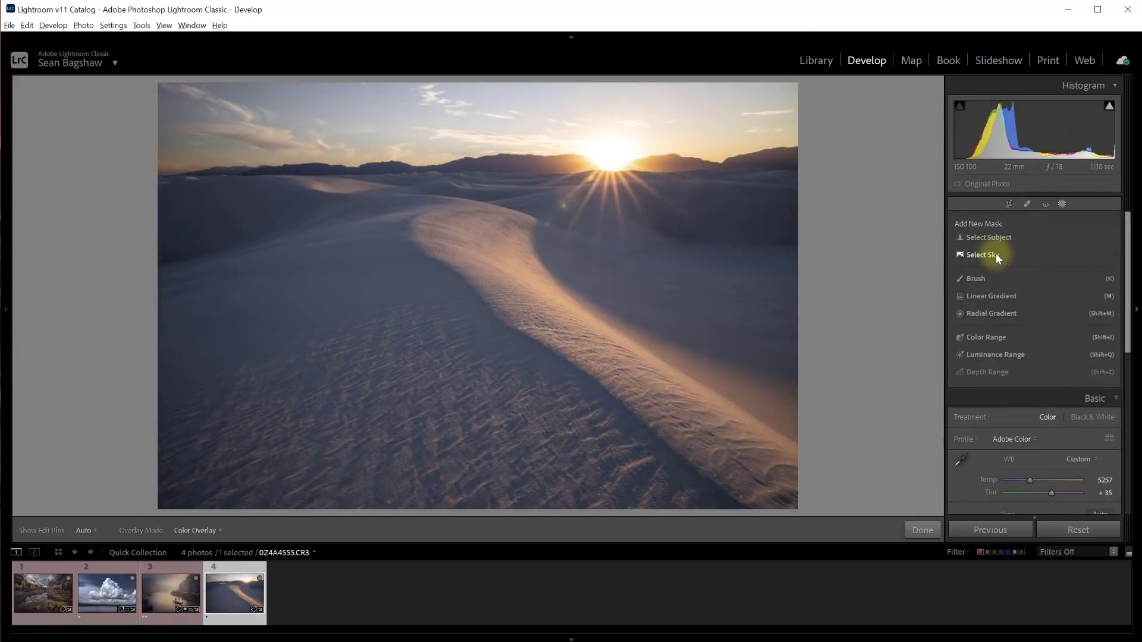
Create a sky mask on the dunes photo with Exposure −2.01 and subtract a wide radial gradient around the sun with Feather 86
left_click(997, 256)
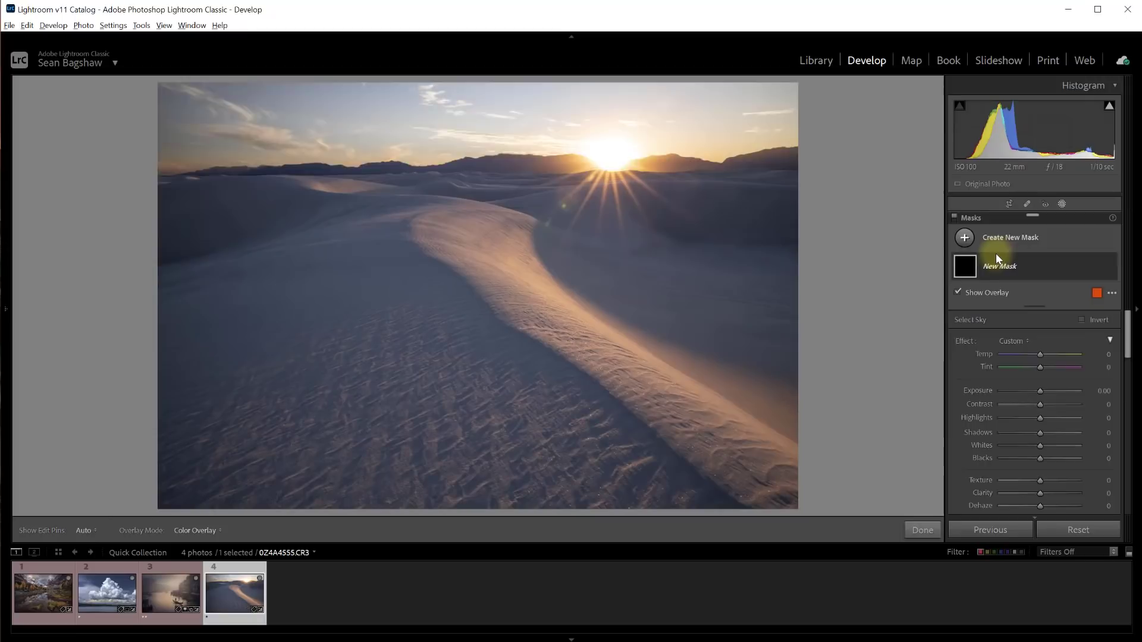
left_click_drag(1040, 389, 1022, 391)
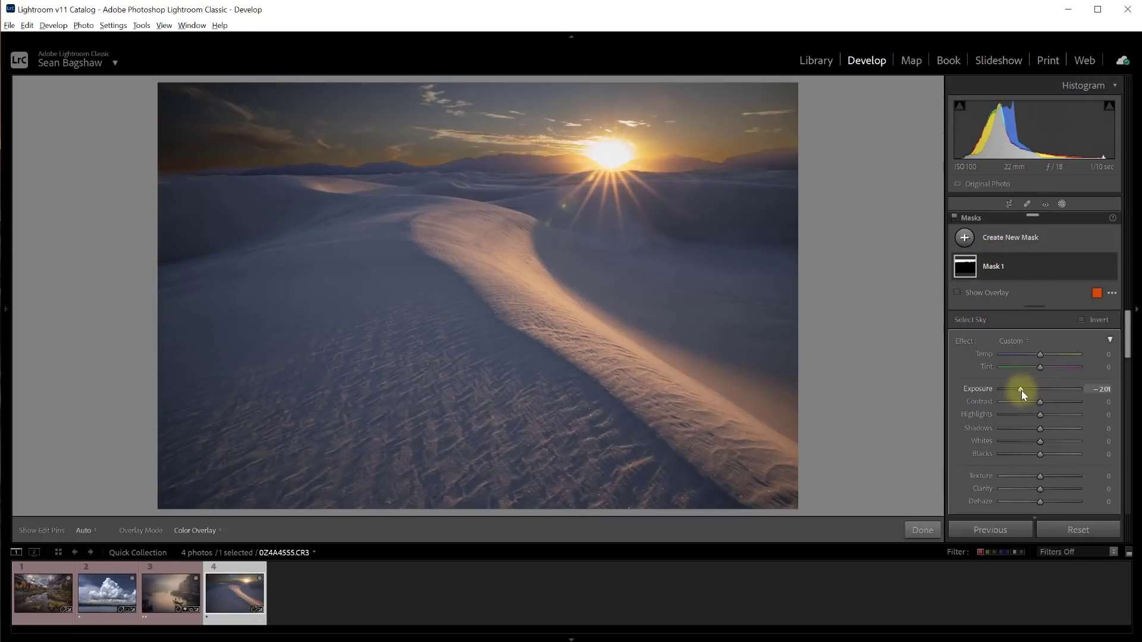
mouse_move(994, 286)
left_click(1077, 306)
left_click(1047, 413)
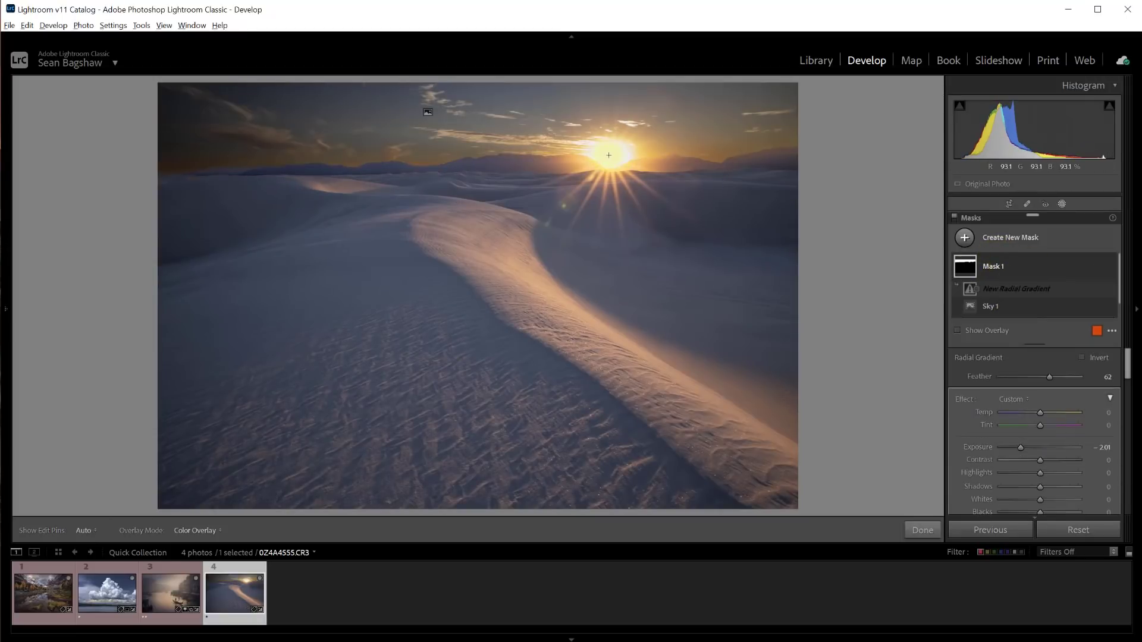
left_click_drag(607, 154, 784, 227)
left_click_drag(609, 183, 614, 163)
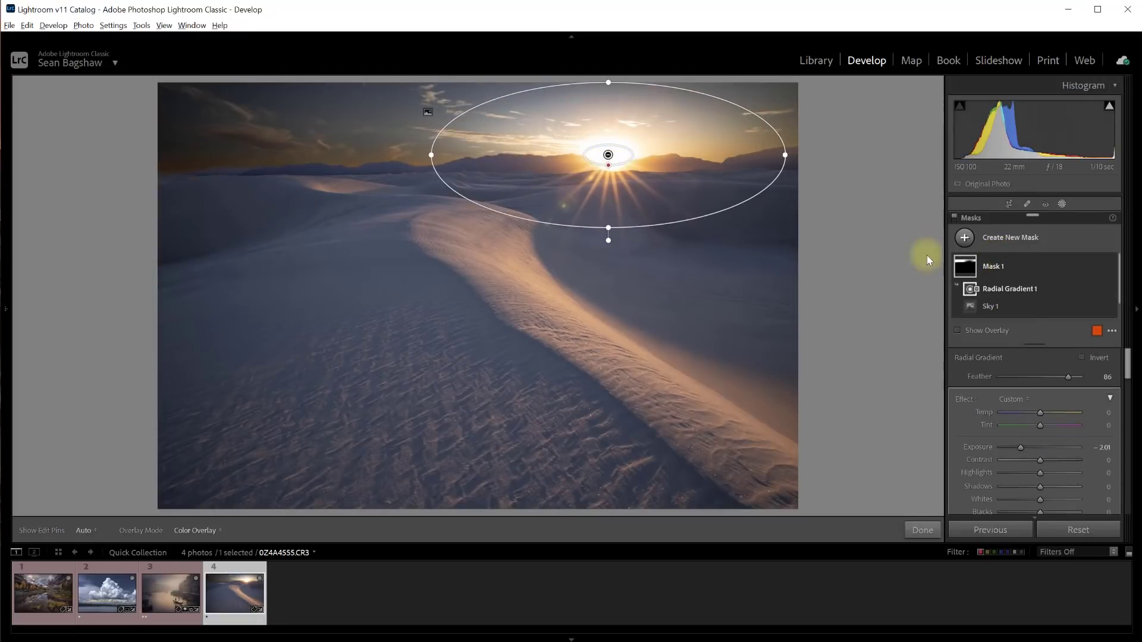
Toggle the dunes sky mask's visibility to compare the photo with and without it
left_click(965, 267)
left_click(1112, 267)
left_click(1111, 267)
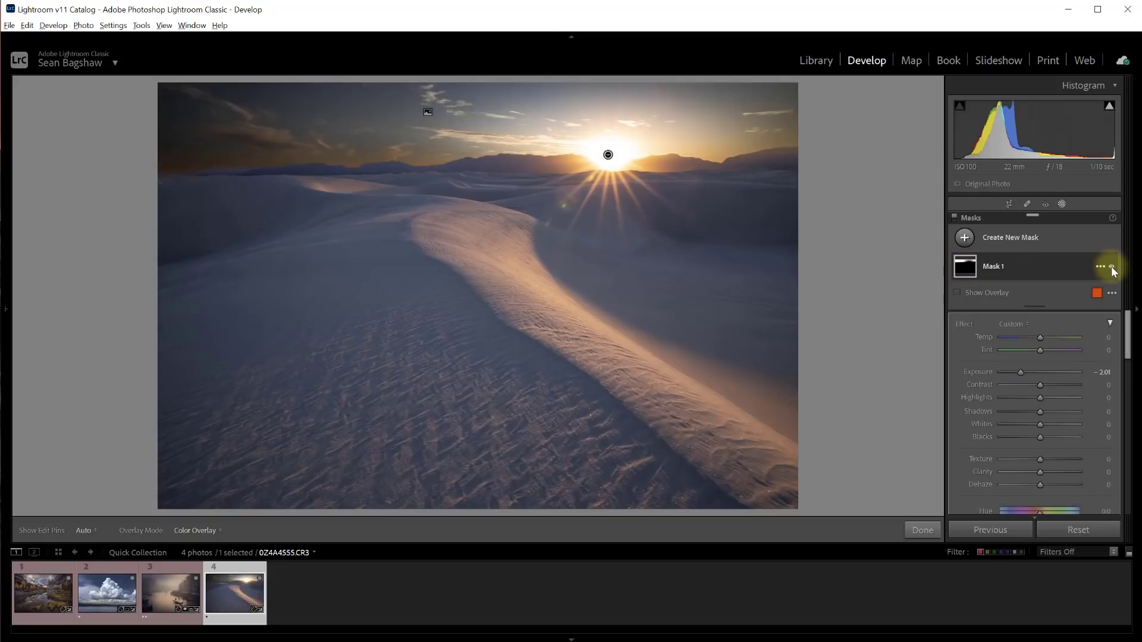
left_click(1111, 266)
left_click(1111, 266)
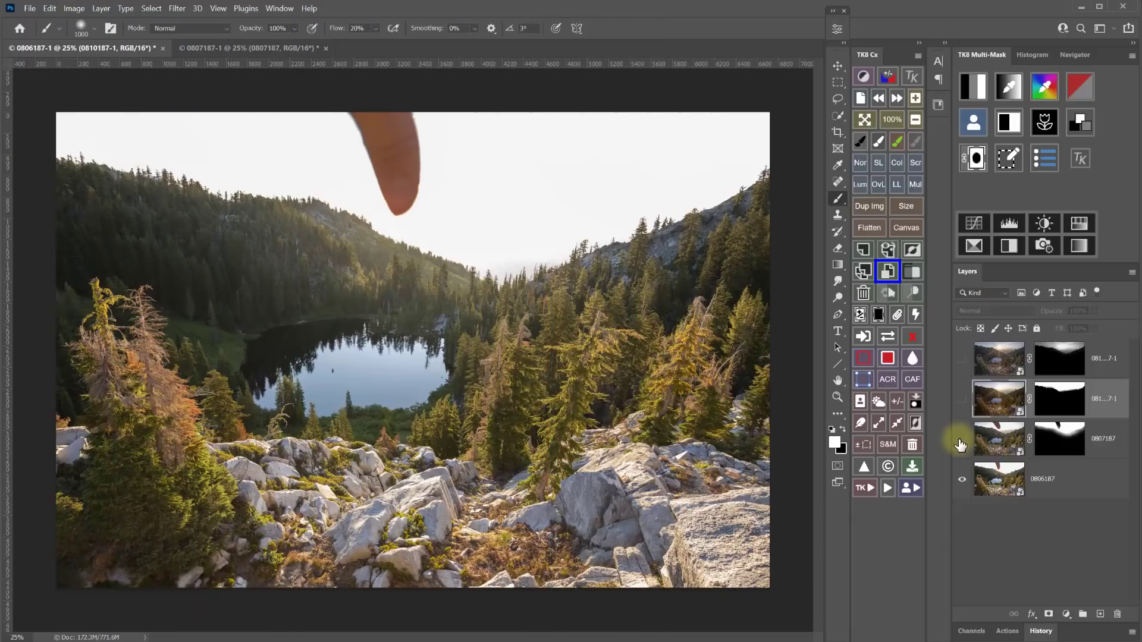
In Photoshop, show the lake photo's masked exposure layers one by one up to the topmost layer
left_click(961, 402)
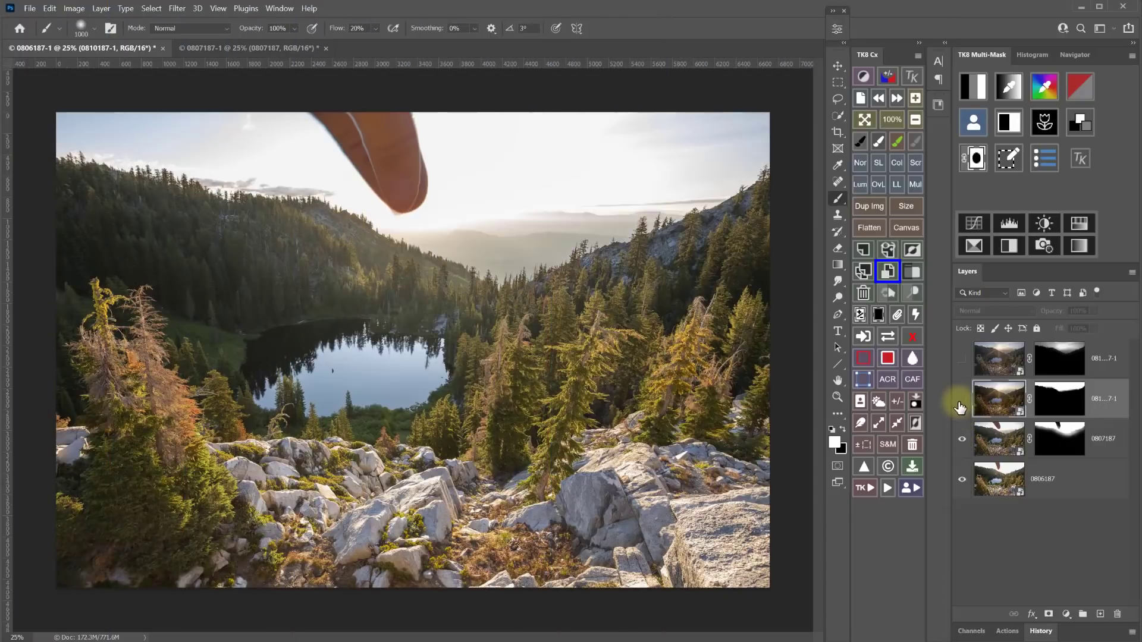
left_click(962, 398)
left_click(963, 360)
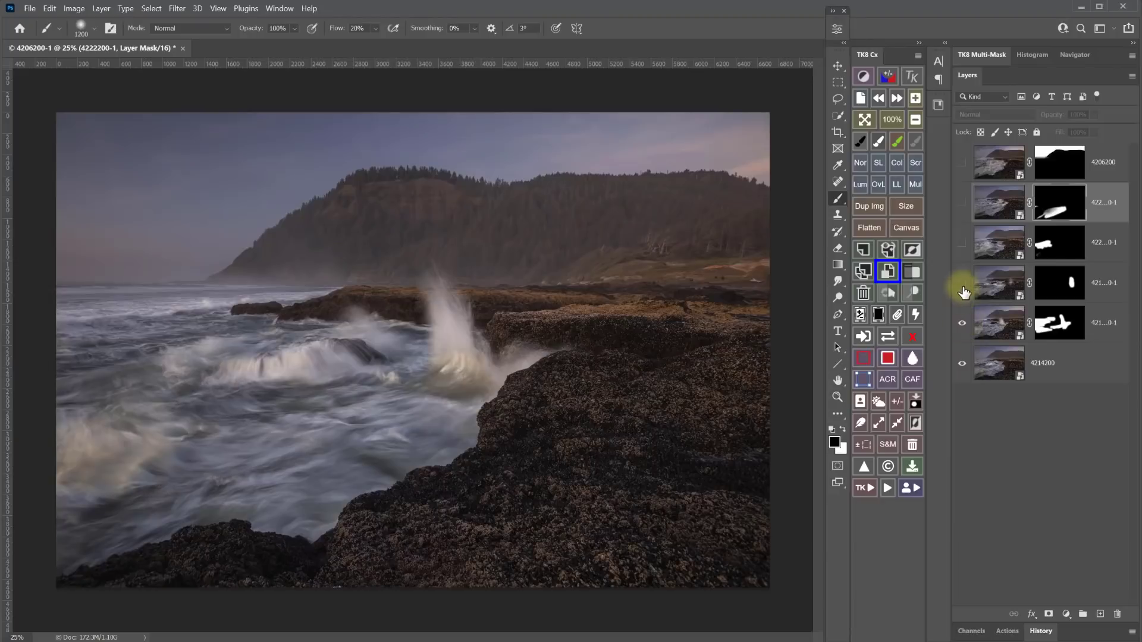
Show the seascape's masked wave and sky layers one by one to view the assembled composite
left_click(962, 282)
left_click(962, 243)
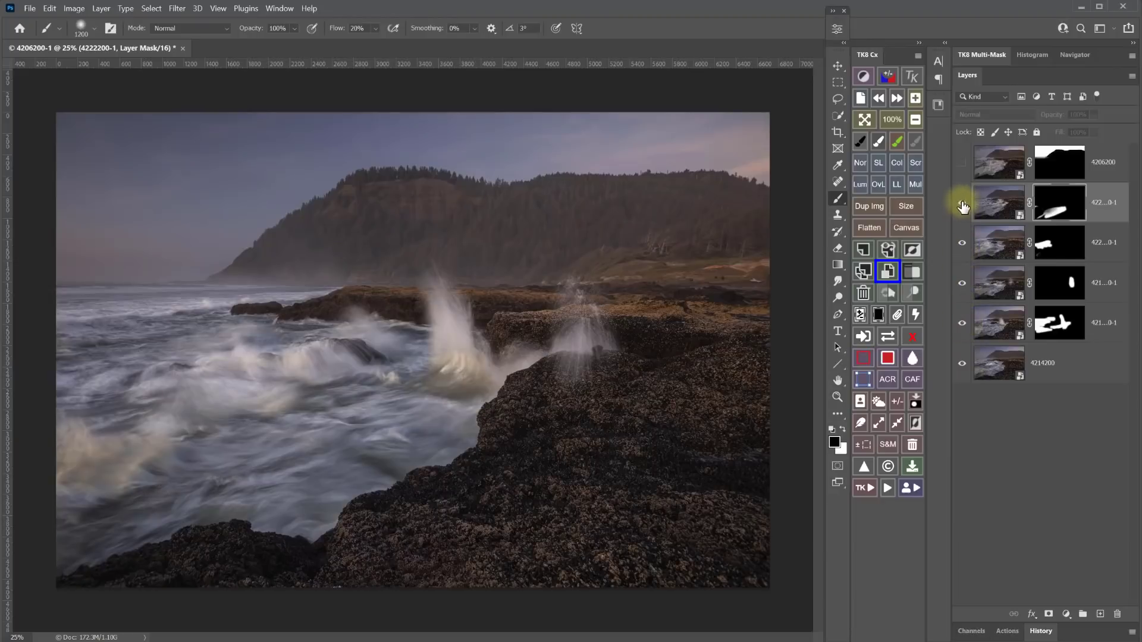
left_click(962, 203)
left_click(961, 165)
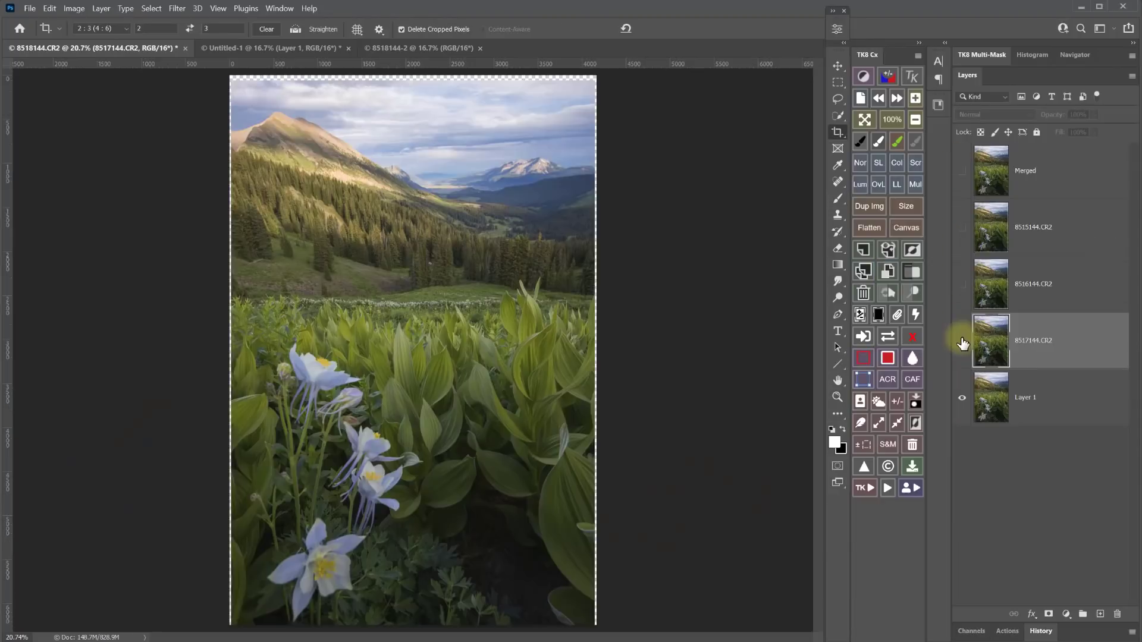
Show the wildflower photo's 8516144.CR2, 8515144.CR2 and Merged layers in turn to compare the focus-stack frames
left_click(962, 284)
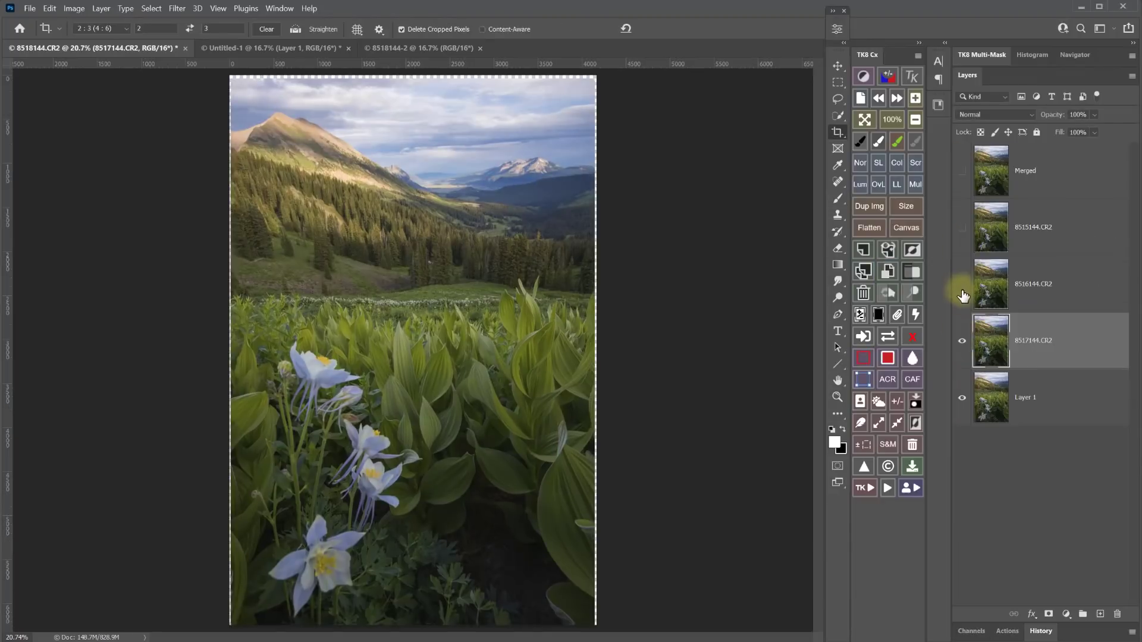
left_click(962, 227)
left_click(962, 171)
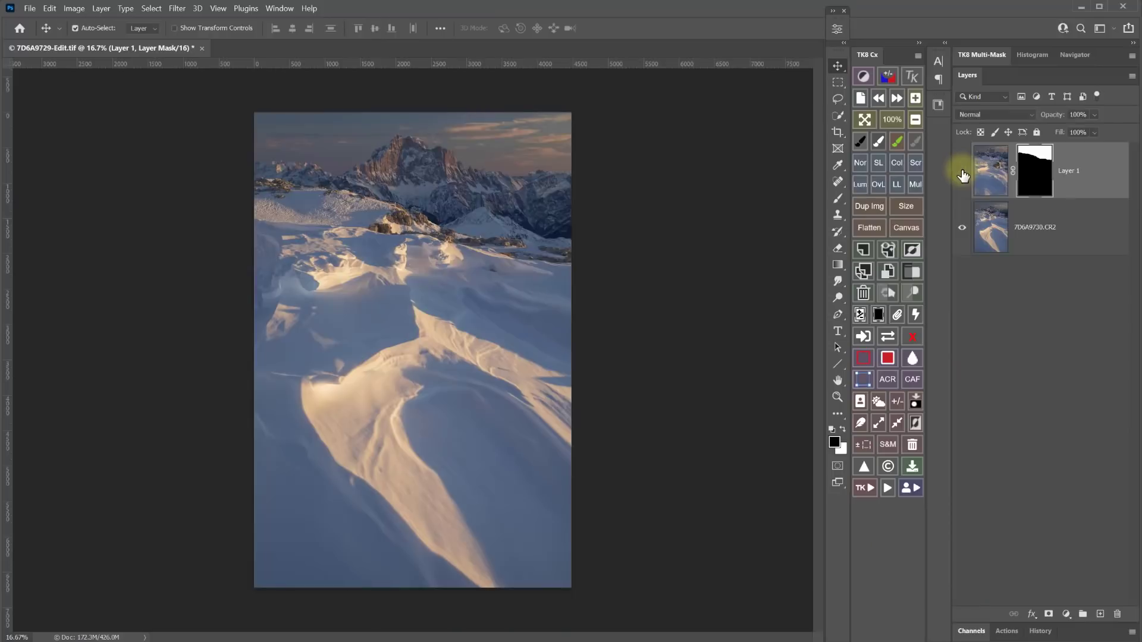
Toggle the masked Layer 1 of the snowy mountain photo repeatedly to compare the blend with the base layer
left_click(963, 173)
left_click(962, 172)
left_click(962, 172)
left_click(962, 173)
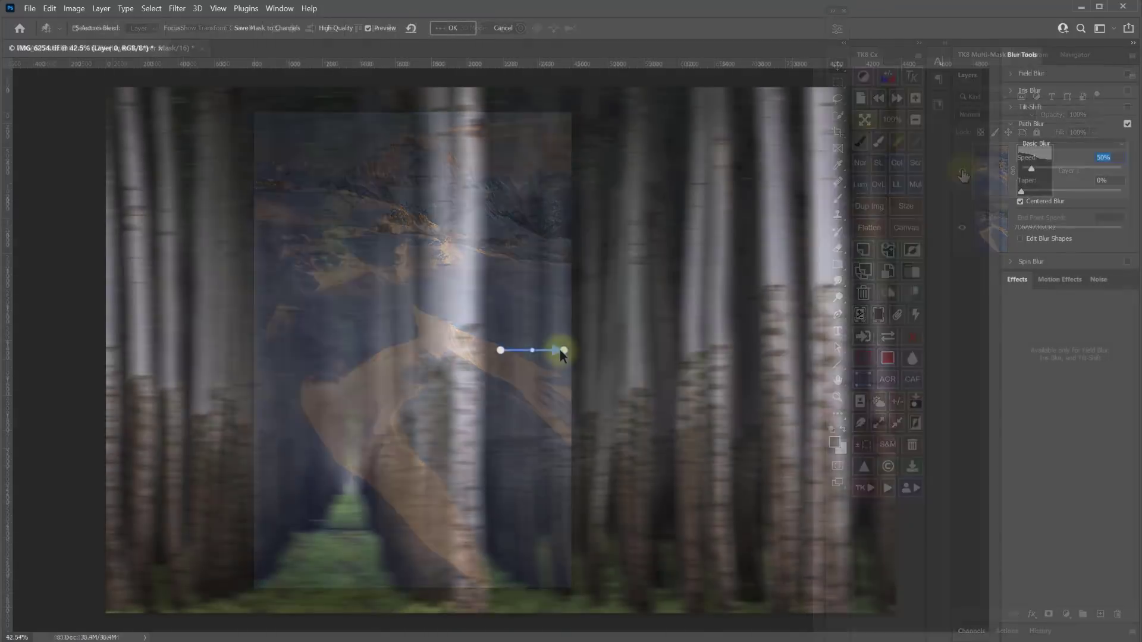
Apply a vertical Path Blur to the tree trunks on the forest photo's smart-object layer
left_click_drag(497, 89, 503, 350)
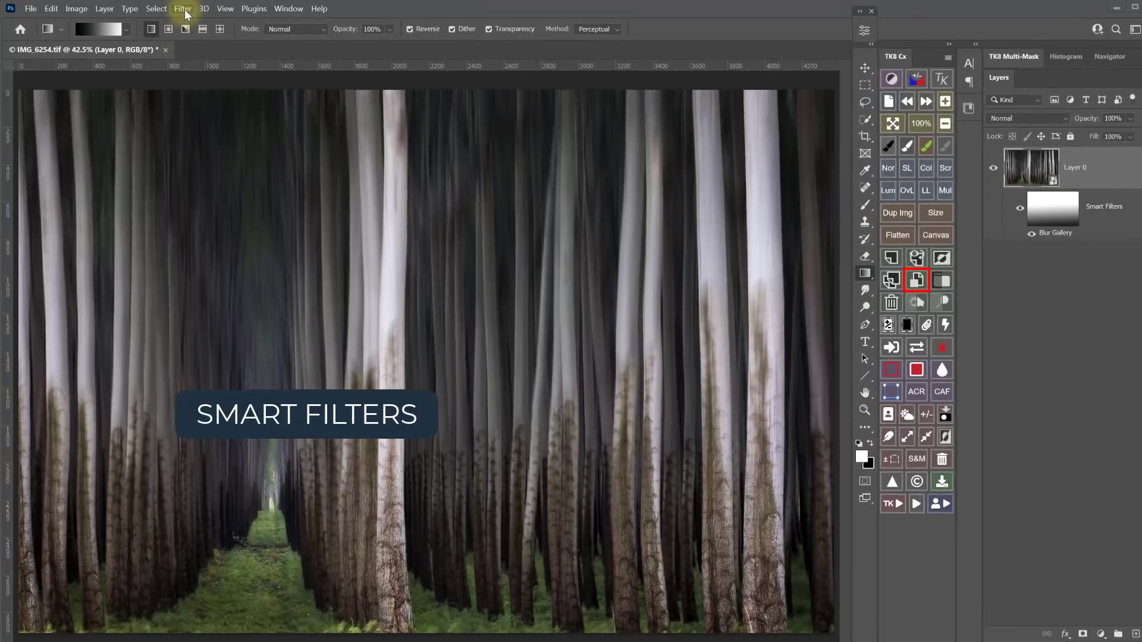
left_click(177, 9)
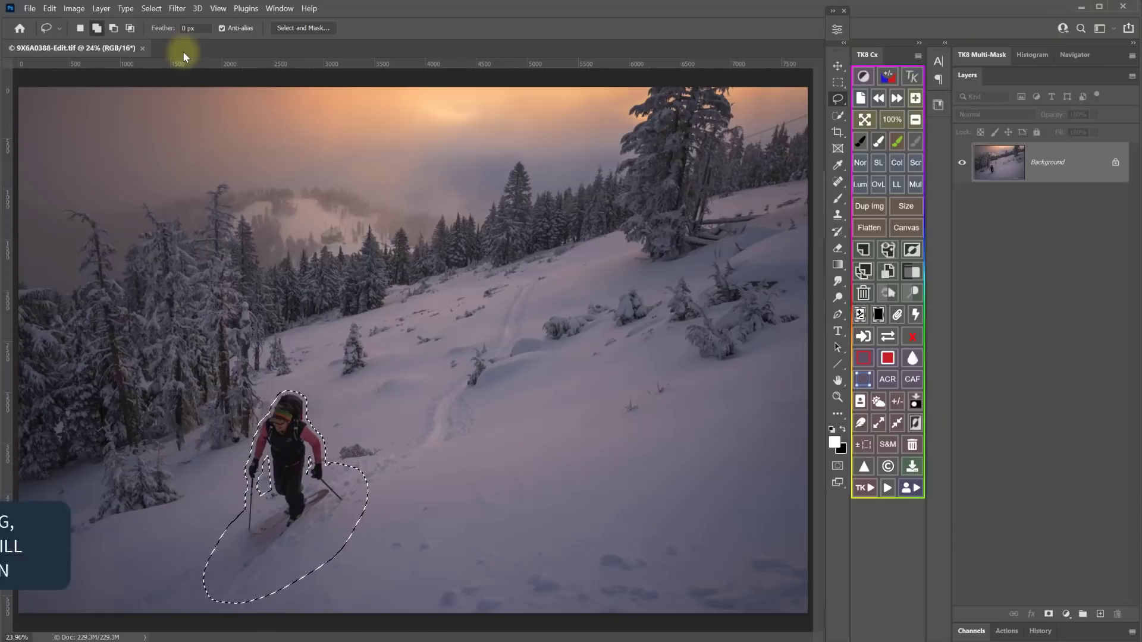
Start Content-Aware Fill on the lasso selection around the skier and the snow beneath him
left_click(49, 8)
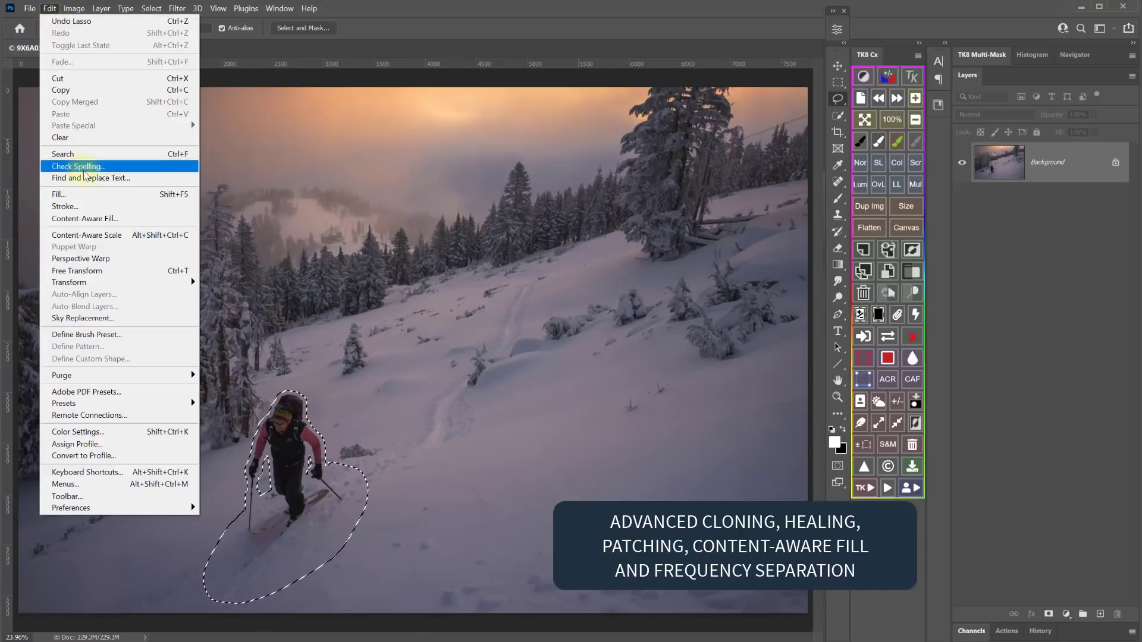
left_click(93, 219)
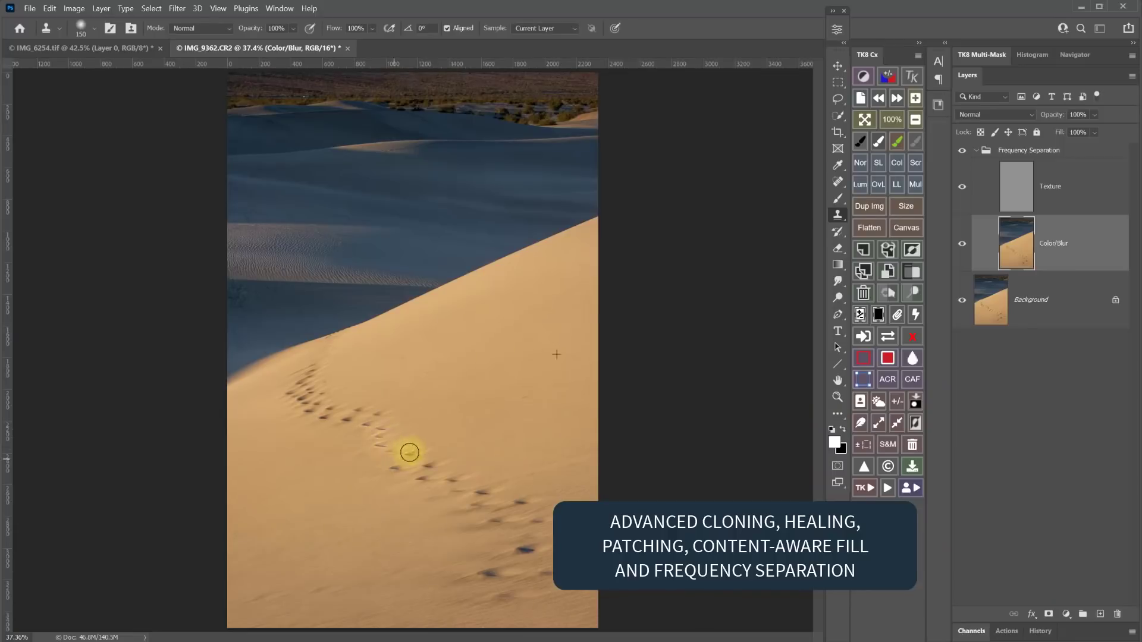
left_click(1001, 208)
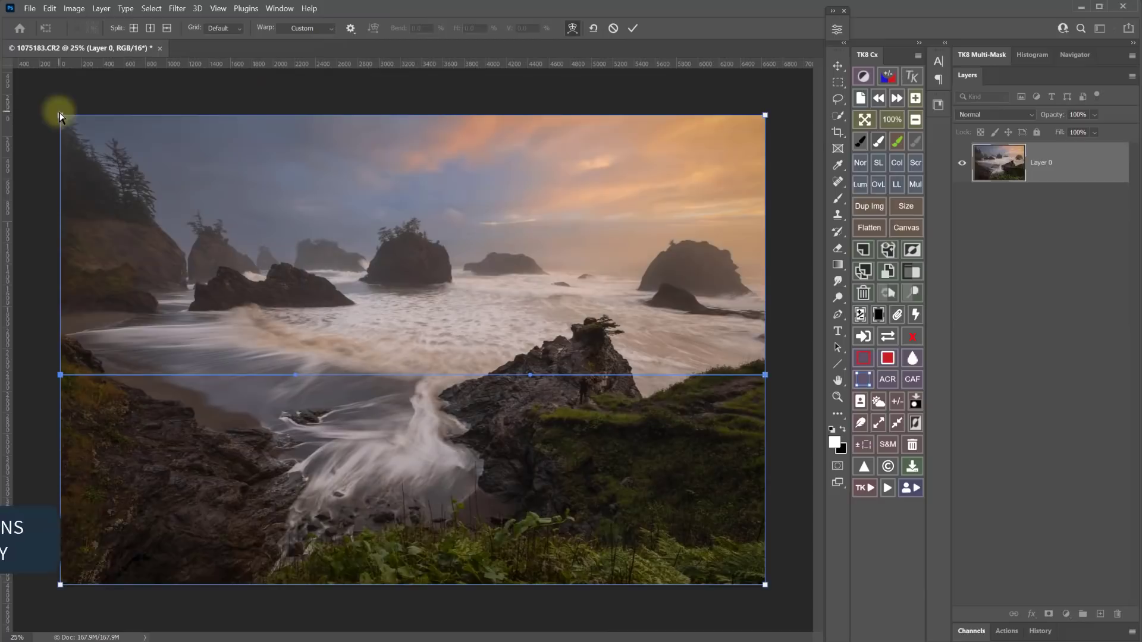
Warp the seascape layer's two upper corners inward, and choose the Bloat tool in Liquify for the same photo
left_click_drag(57, 111, 90, 116)
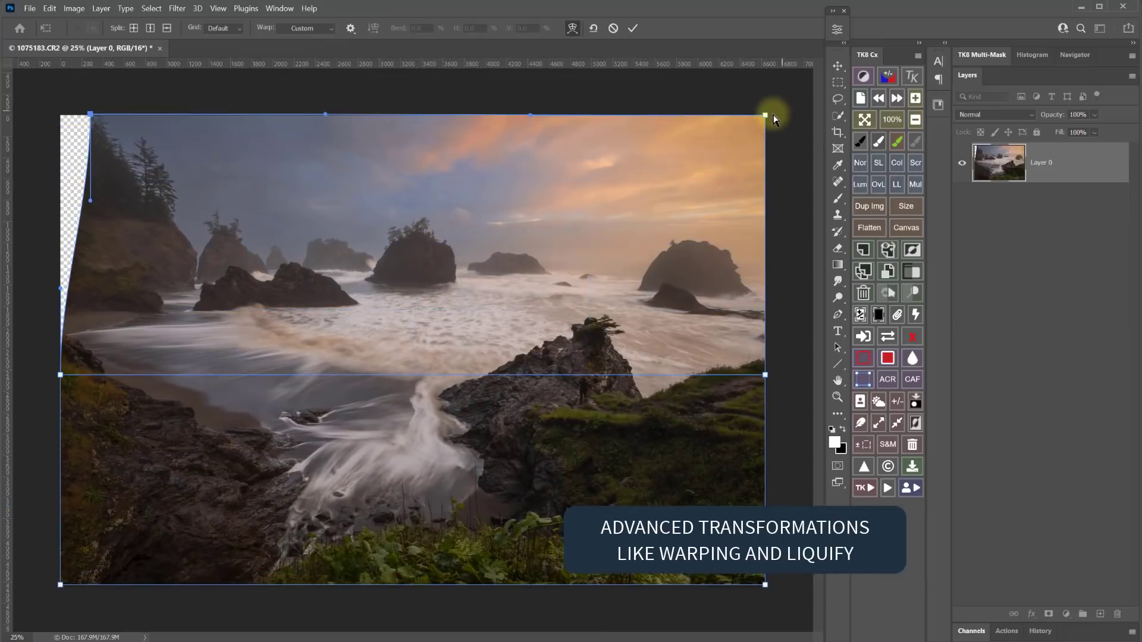
left_click_drag(765, 114, 736, 116)
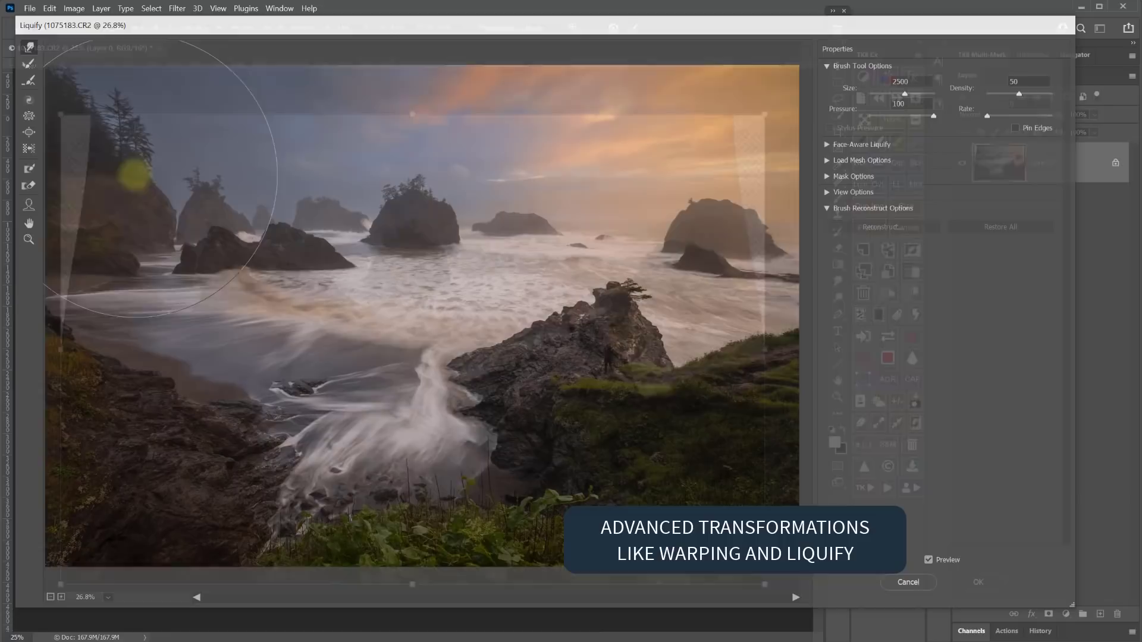
left_click(29, 131)
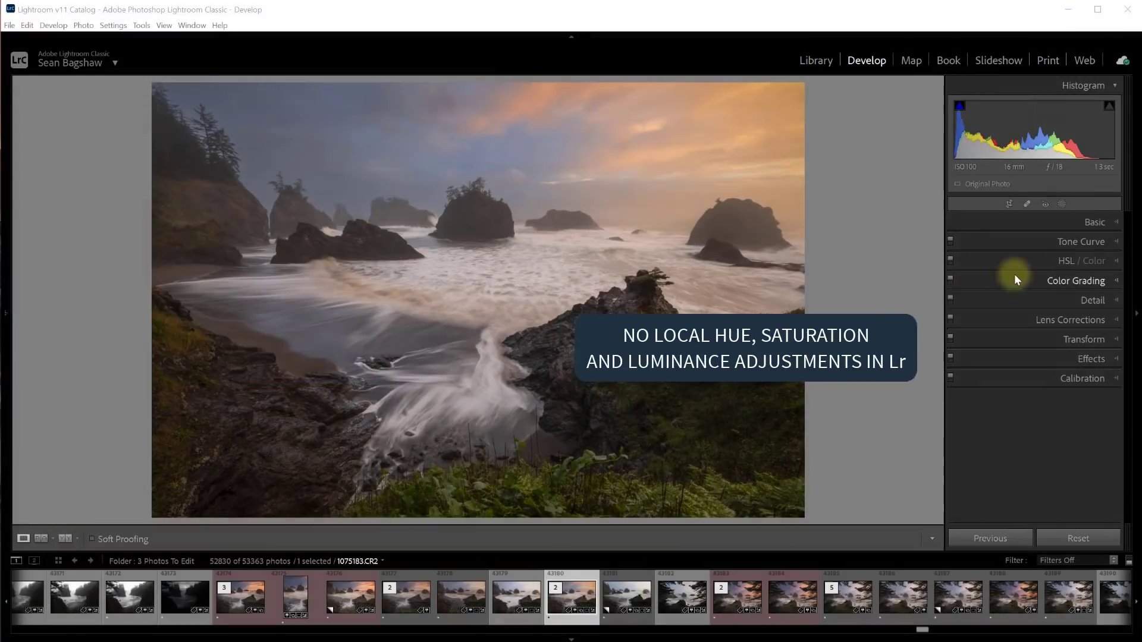
Switch to Lightroom Classic and review the seascape's HSL hue adjustments and Color Grading settings
left_click(1040, 260)
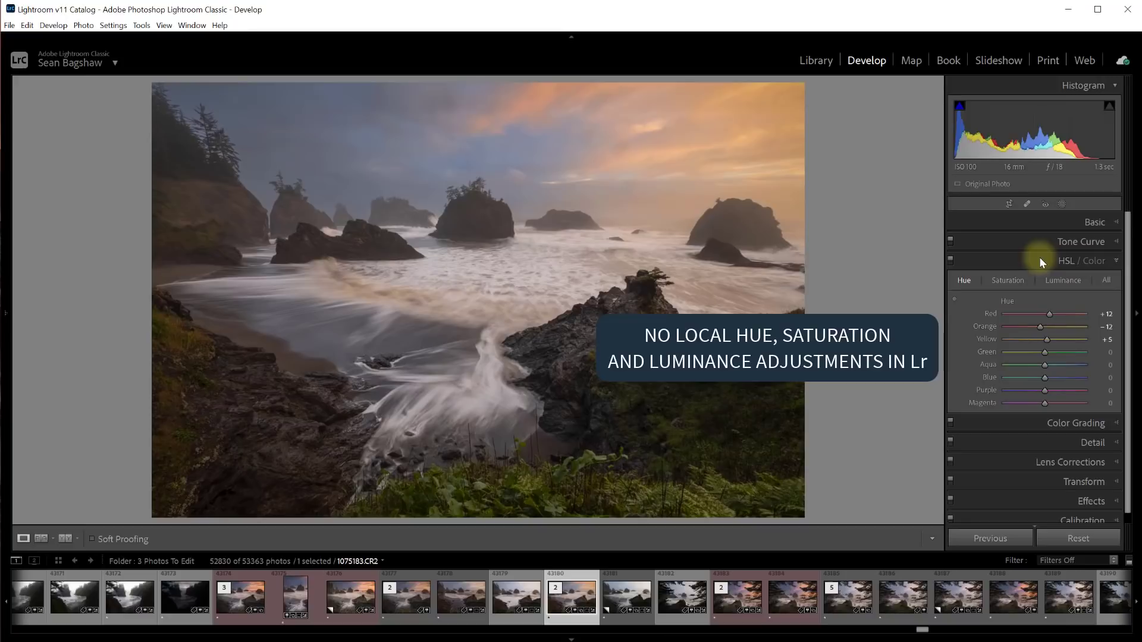
left_click(1039, 260)
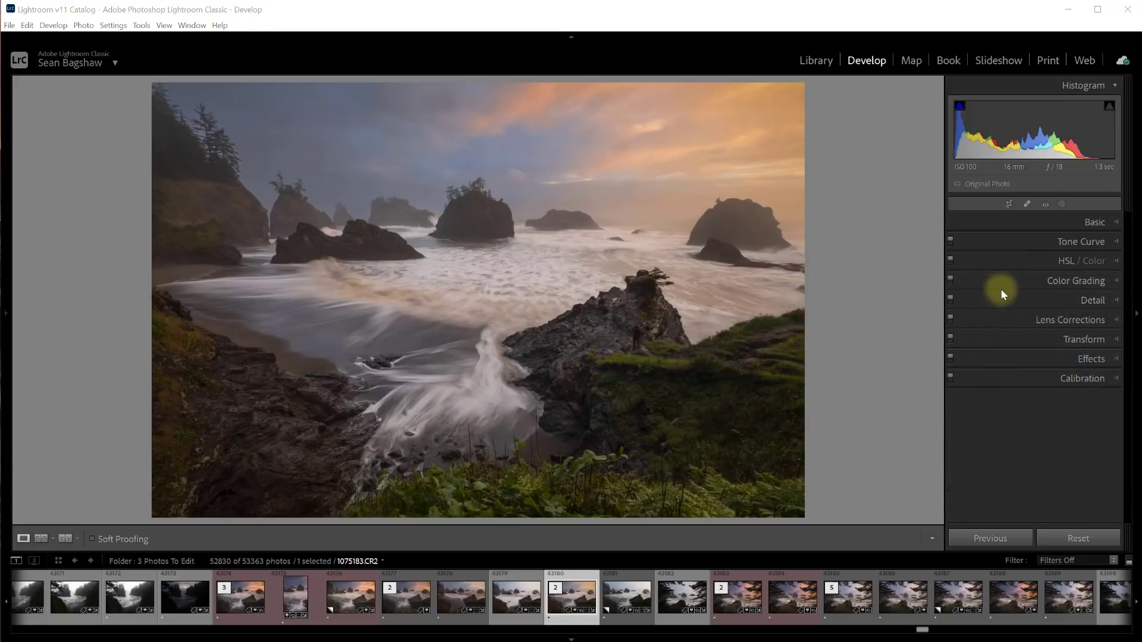
left_click(1020, 280)
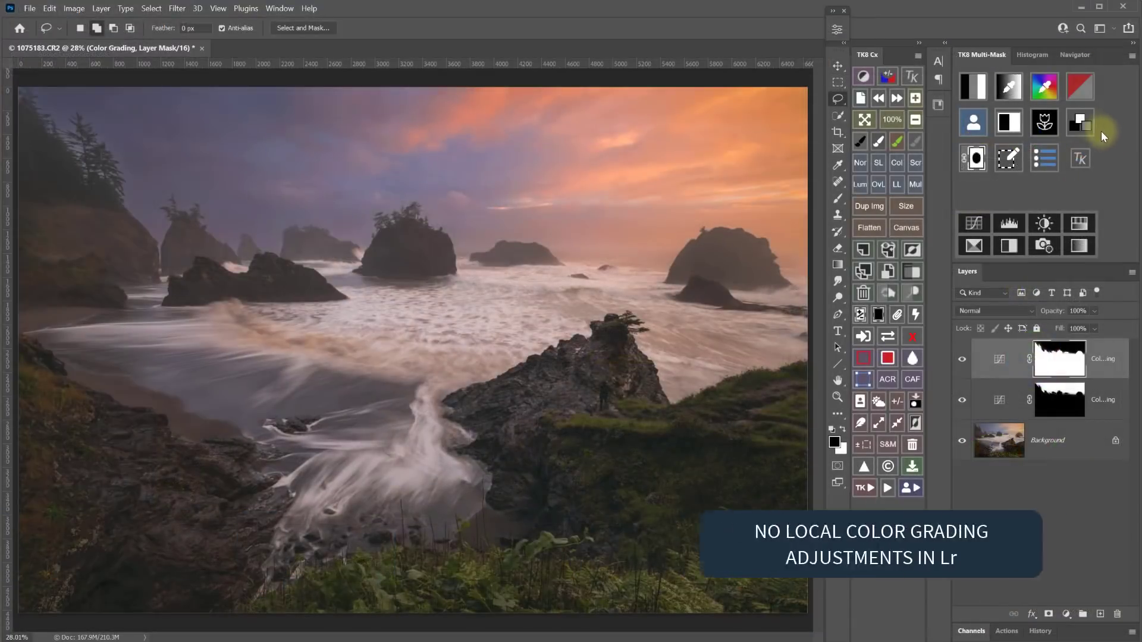
Switch to Photoshop, show the TK8 color wheel, and toggle the seascape's two masked Color Grading layers to compare their effects
left_click(1080, 122)
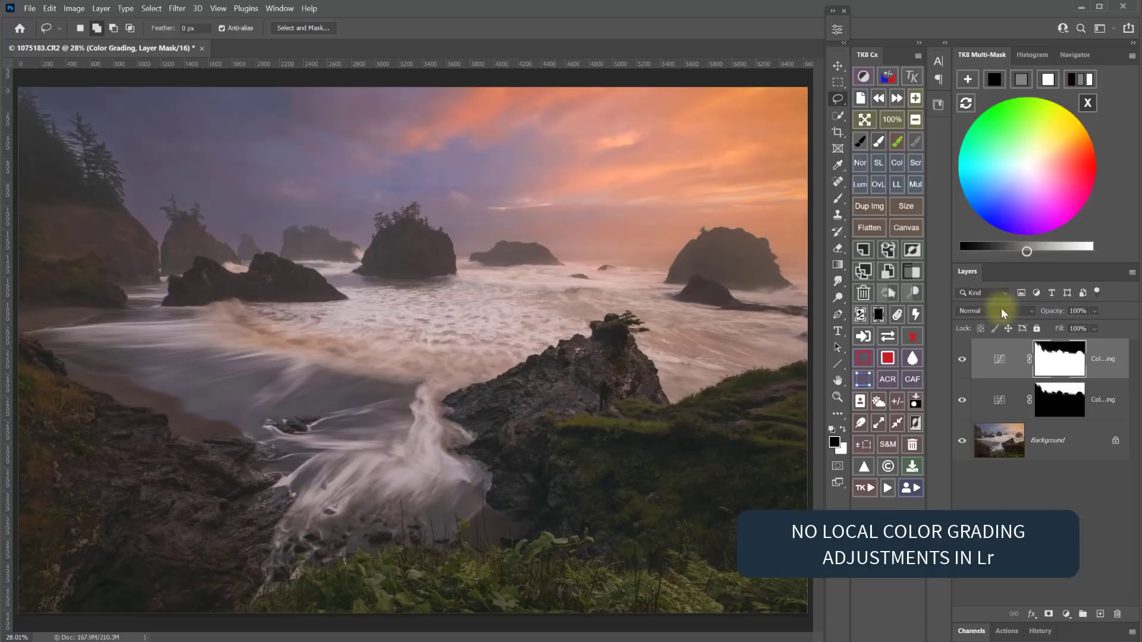
left_click(963, 401)
left_click(963, 402)
left_click(963, 363)
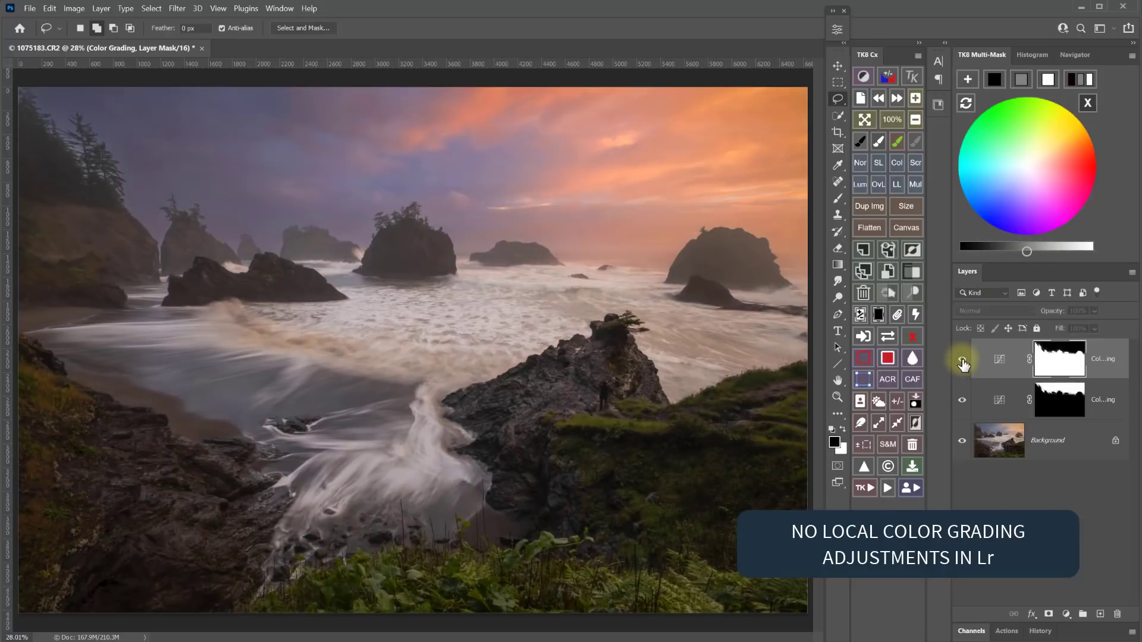
left_click(964, 363)
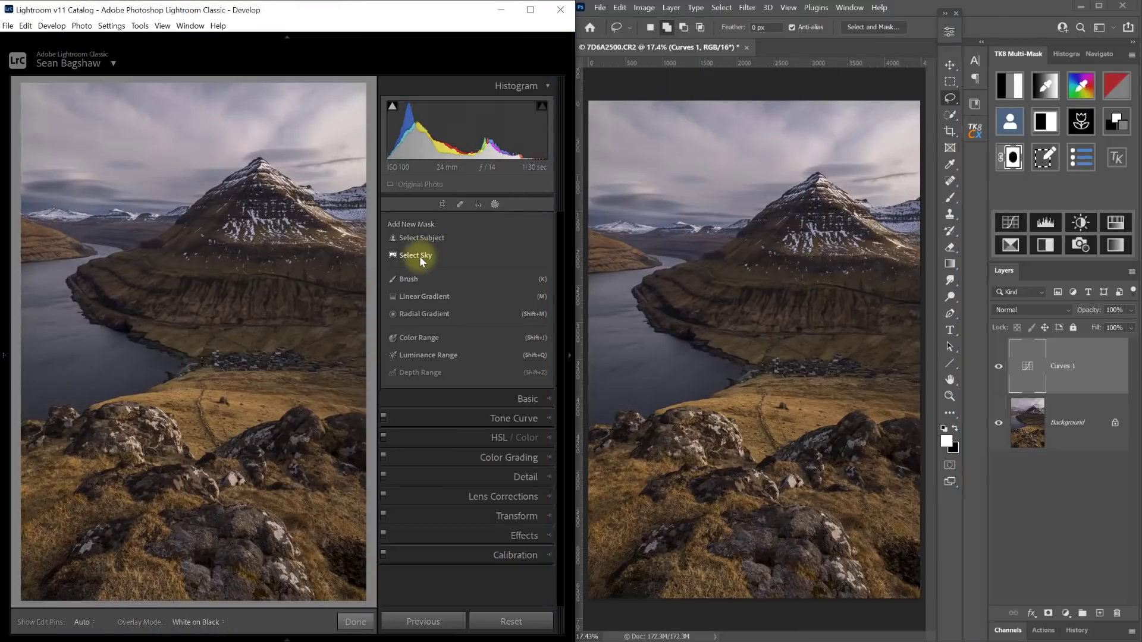
Create a Select Sky mask in Lightroom, and in Photoshop select the sky as the Curves 1 layer mask and view that mask
left_click(416, 256)
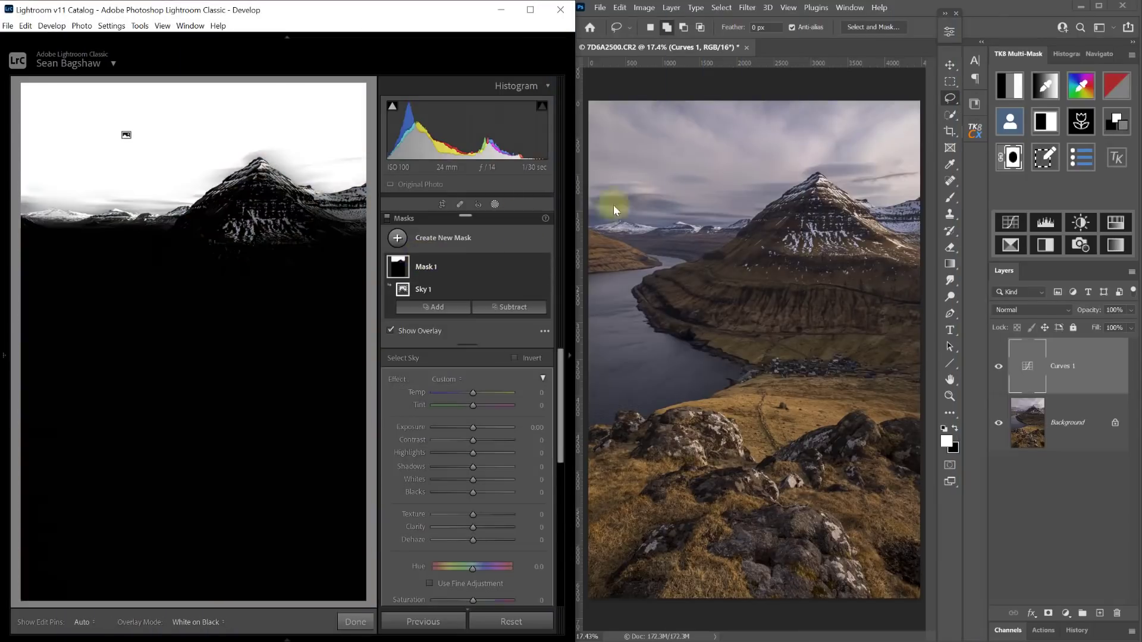
left_click(722, 7)
left_click(727, 162)
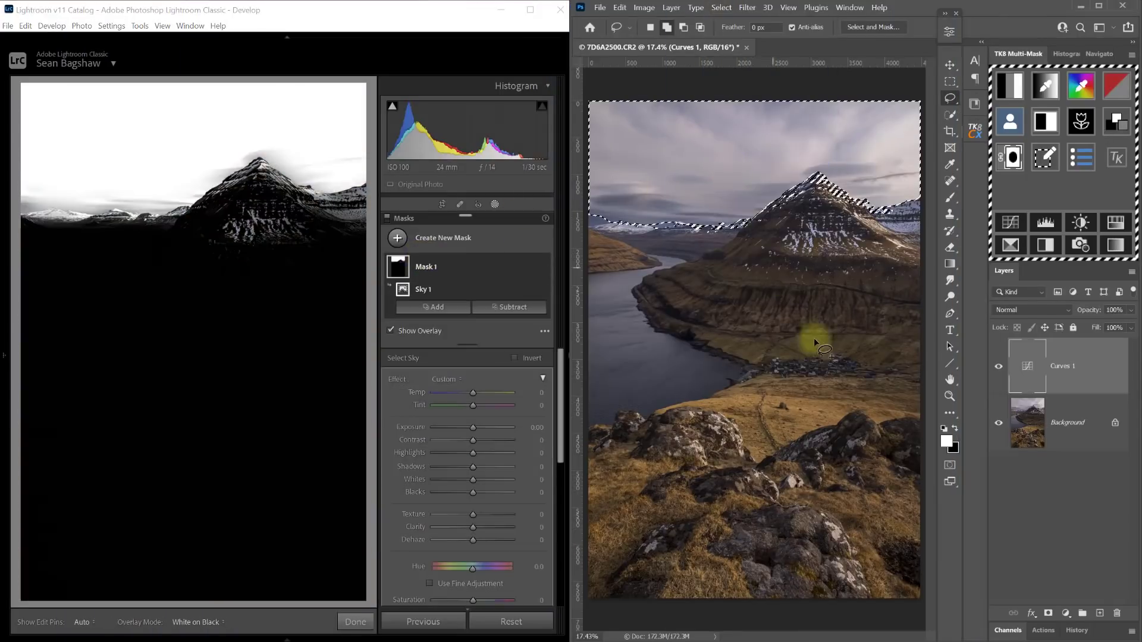
left_click(1048, 613)
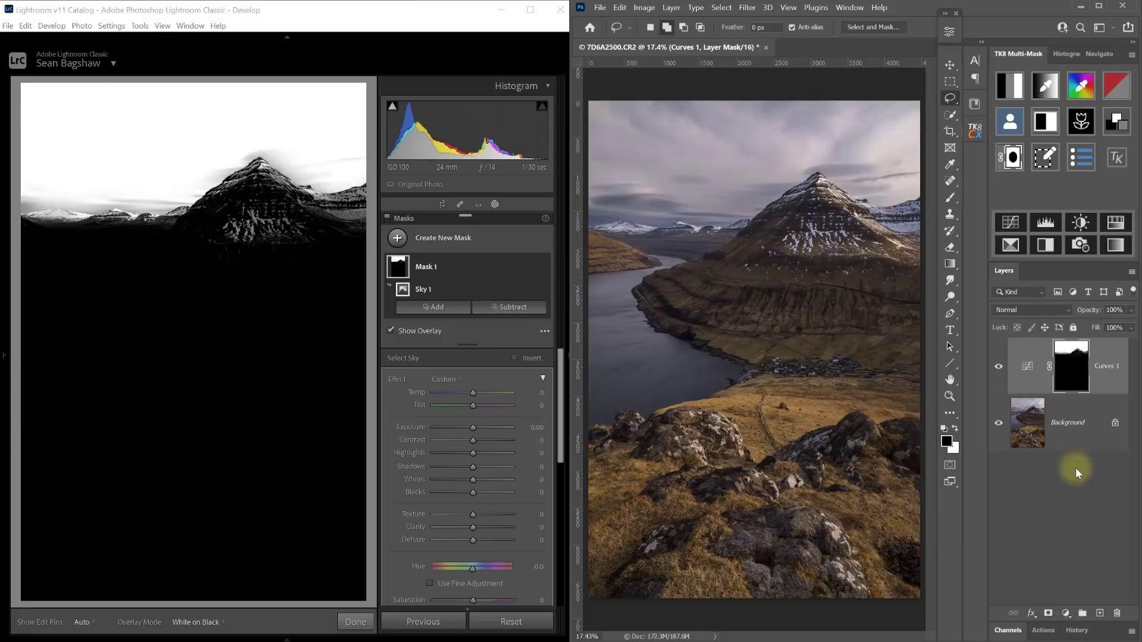
left_click(1081, 366, "alt")
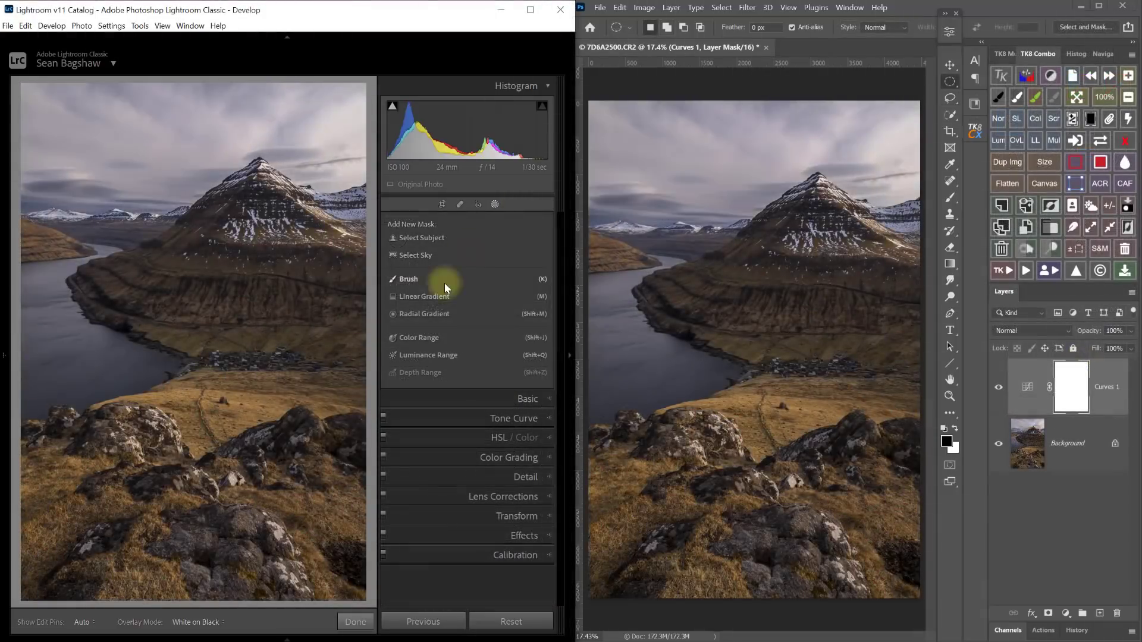
Create a linear gradient mask across the mountain photo in Lightroom and a separate tilted radial gradient mask with a feather of 38
left_click(446, 288)
left_click_drag(216, 298, 220, 362)
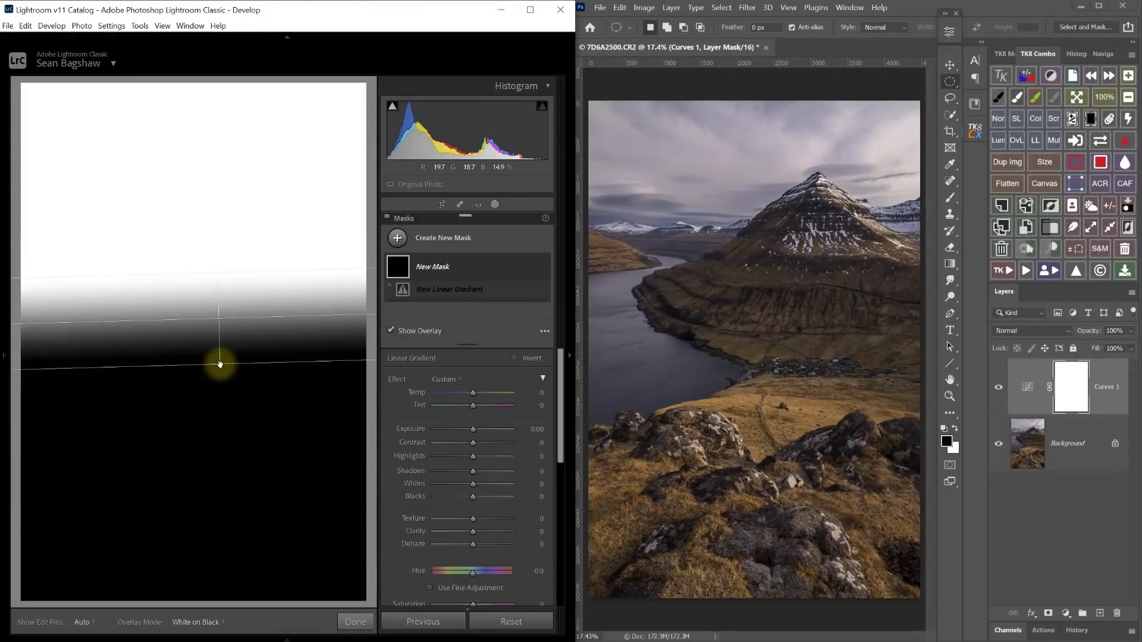
left_click(398, 238)
left_click(421, 340)
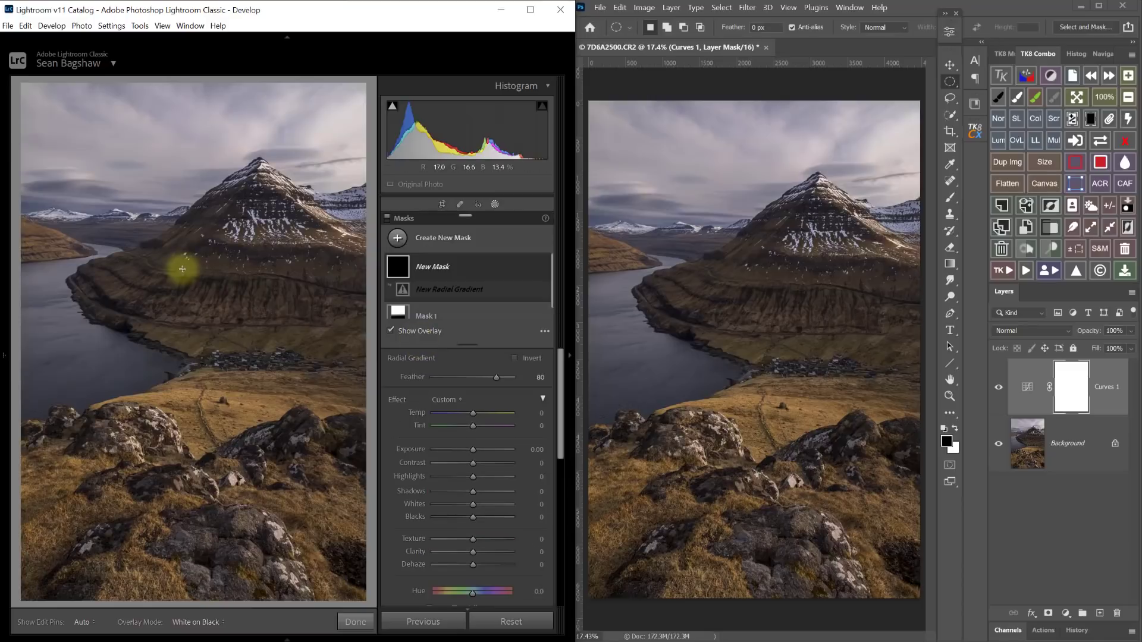
left_click_drag(184, 265, 309, 352)
left_click_drag(184, 280, 189, 316)
left_click_drag(304, 273, 296, 179)
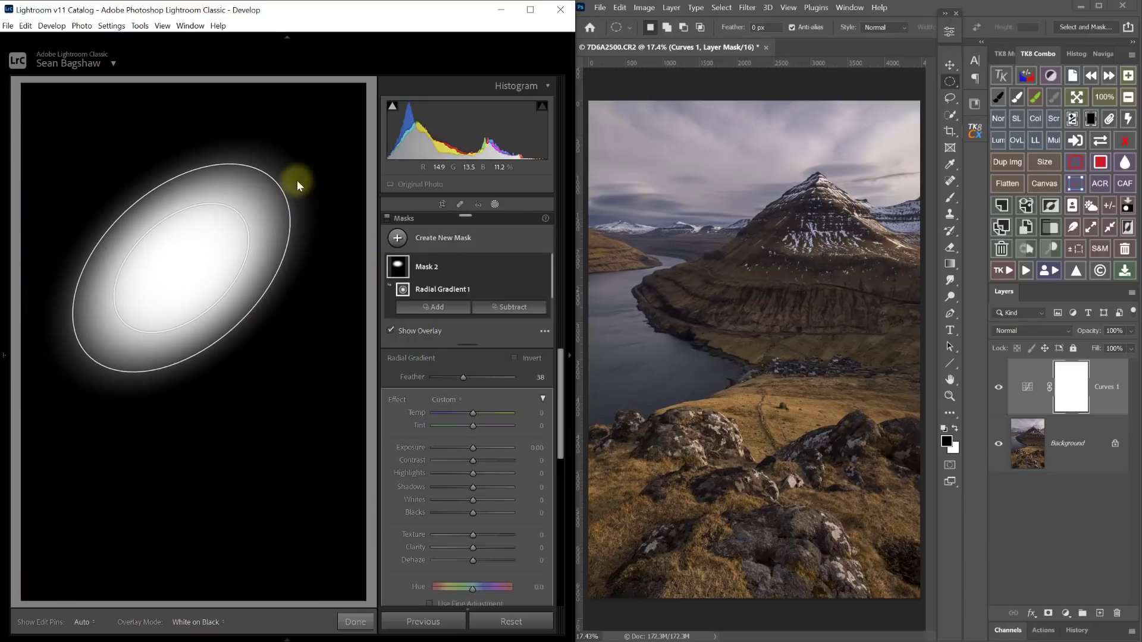
Duplicate the radial gradient within its mask and place the copy below the original over the foreground rocks
right_click(181, 268)
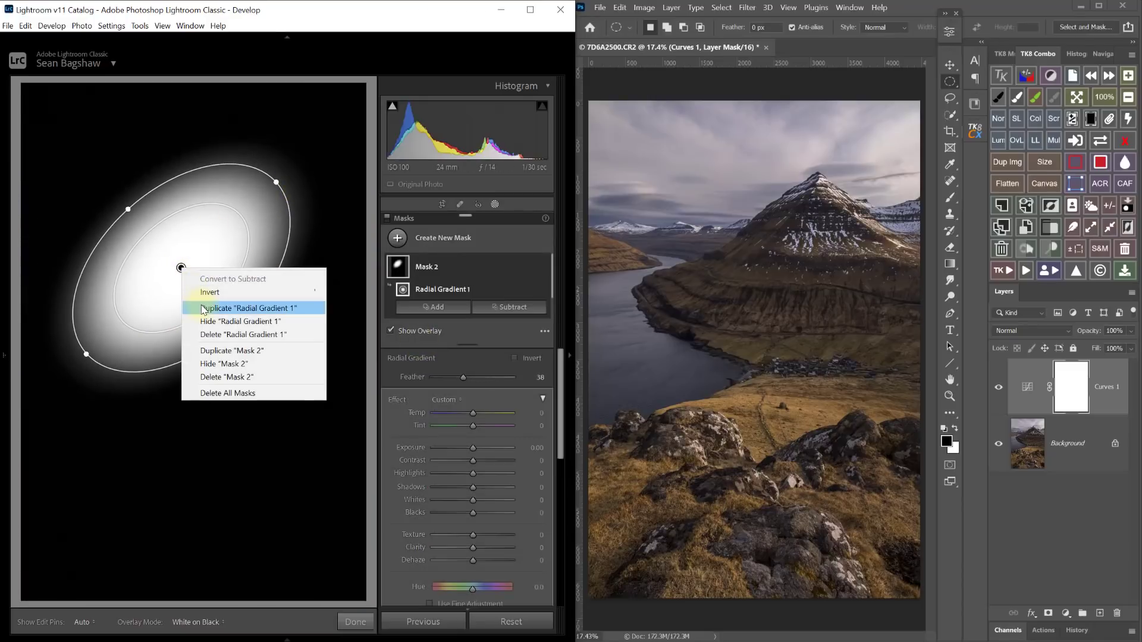
left_click(226, 308)
left_click_drag(194, 276, 243, 468)
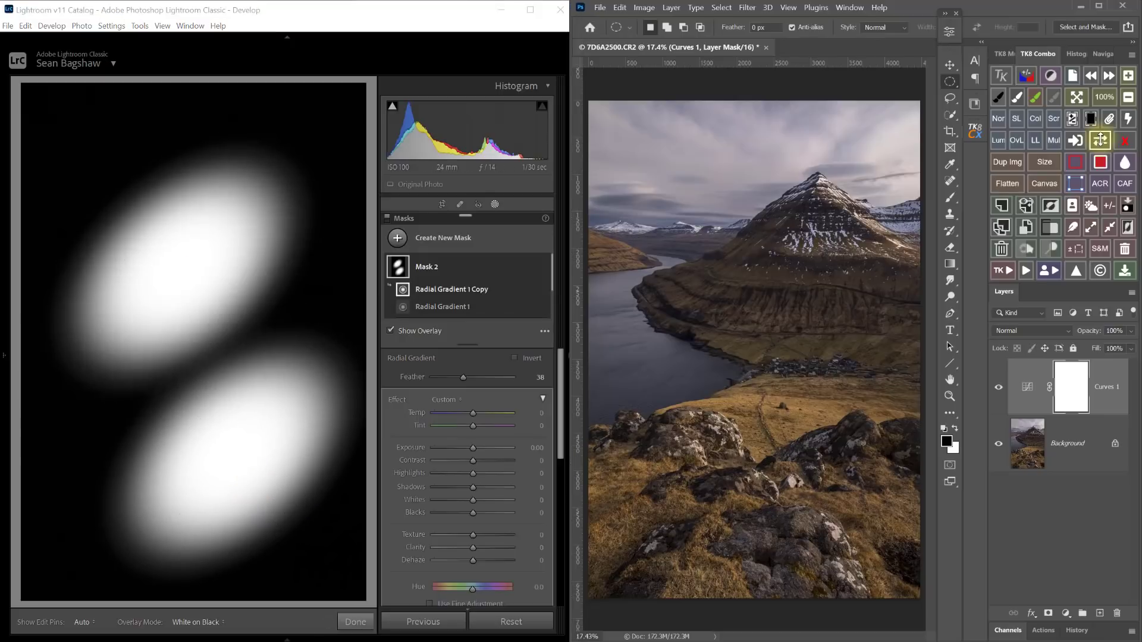
Display the Curves 1 layer mask in Photoshop and draw linear gradients running down across it
left_click(1100, 139)
key("g")
left_click_drag(764, 304, 768, 467)
left_click_drag(759, 341, 709, 484)
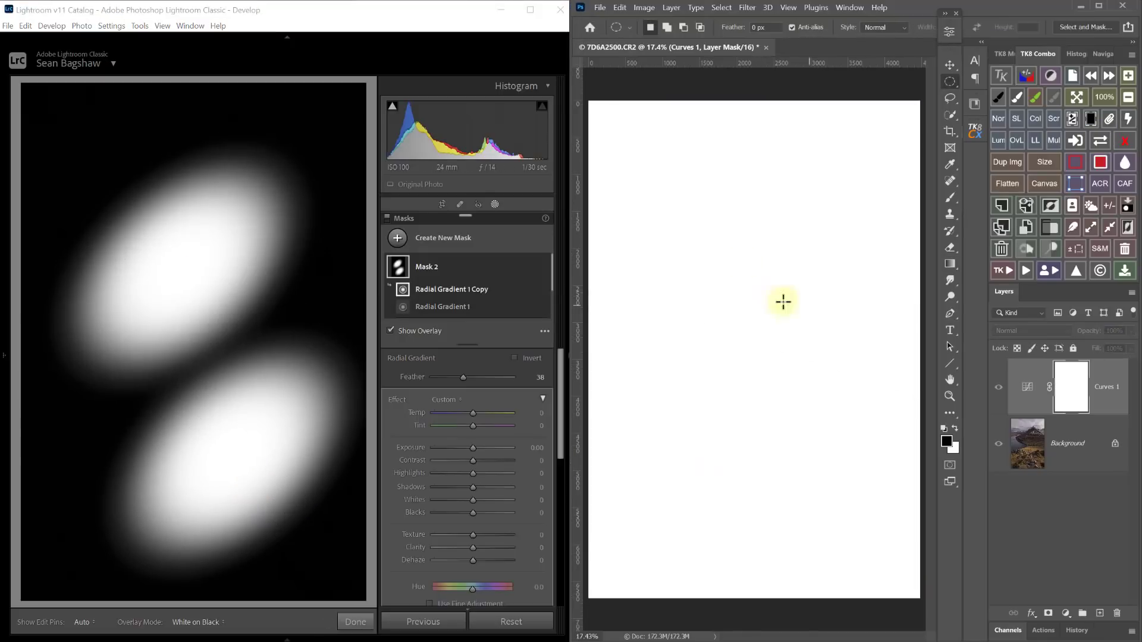
Draw a tall elliptical selection on the mountain photo and convert it into a white ellipse on the Curves 1 layer mask
left_click_drag(714, 220, 865, 462)
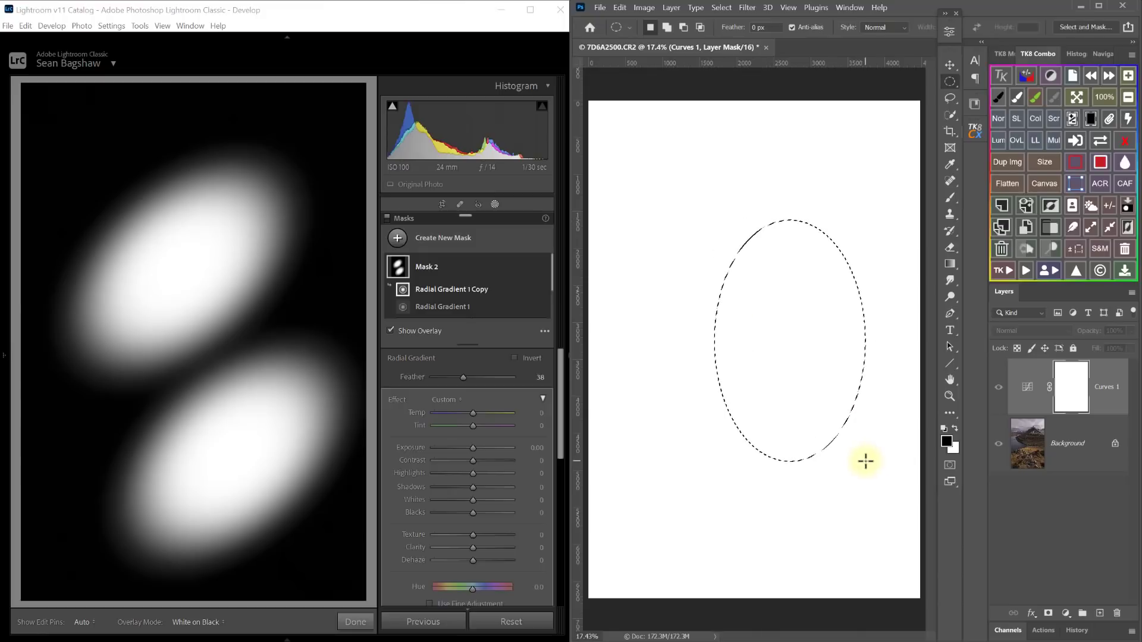
left_click(1073, 120)
left_click(1072, 121)
left_click(1099, 145)
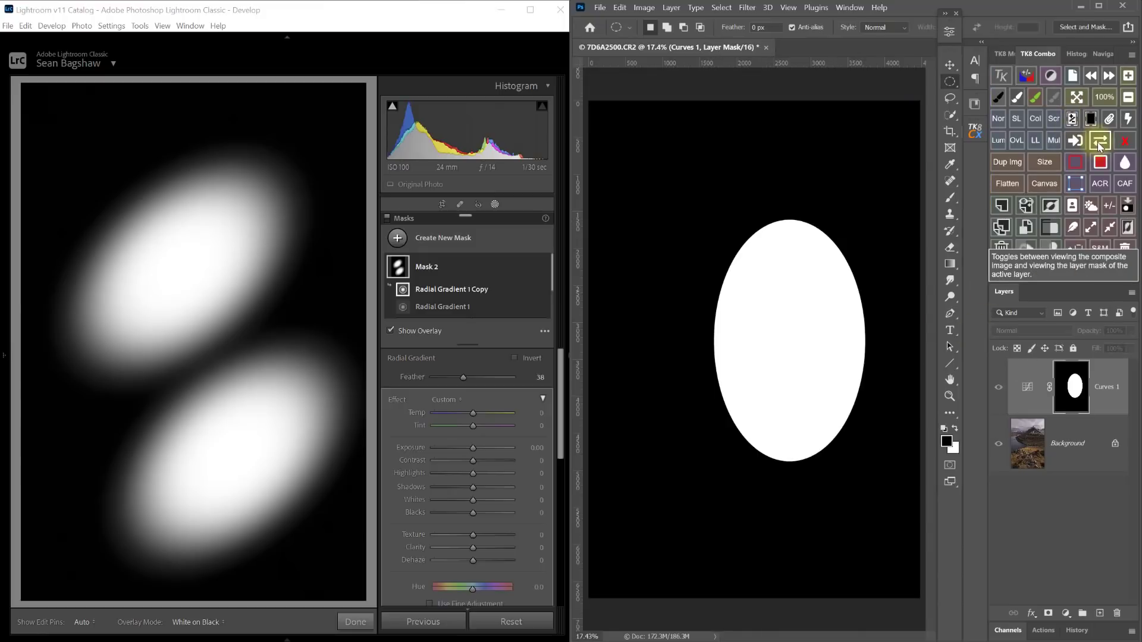
Soften the ellipse on the Curves 1 mask with a Gaussian Blur radius of 200 pixels
left_click(1123, 163)
type("20")
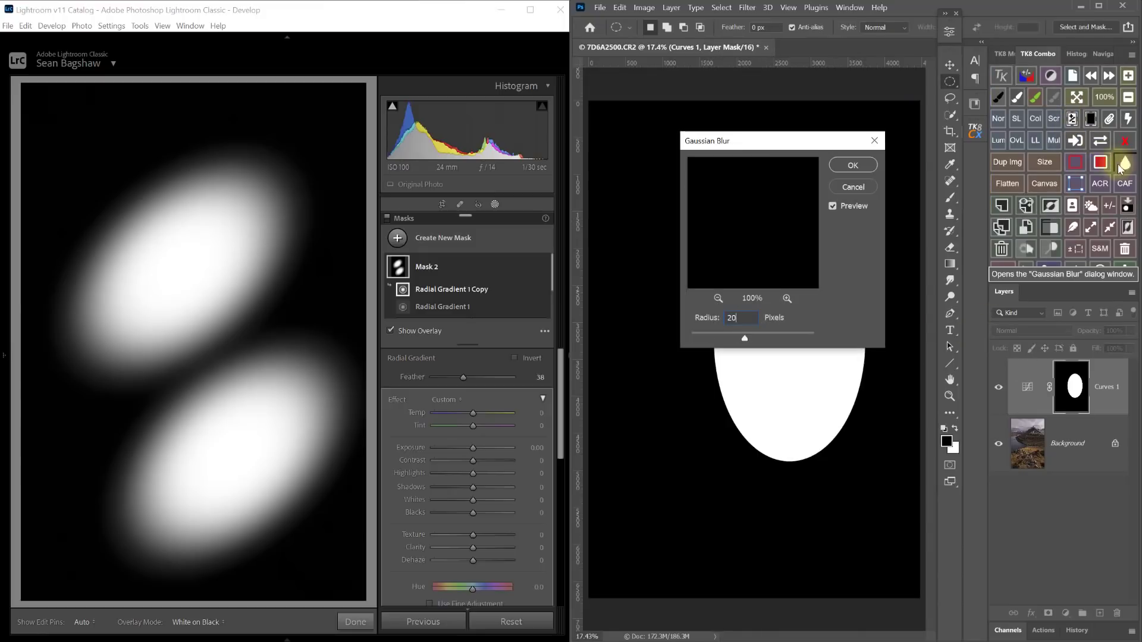
type("0")
key("Return")
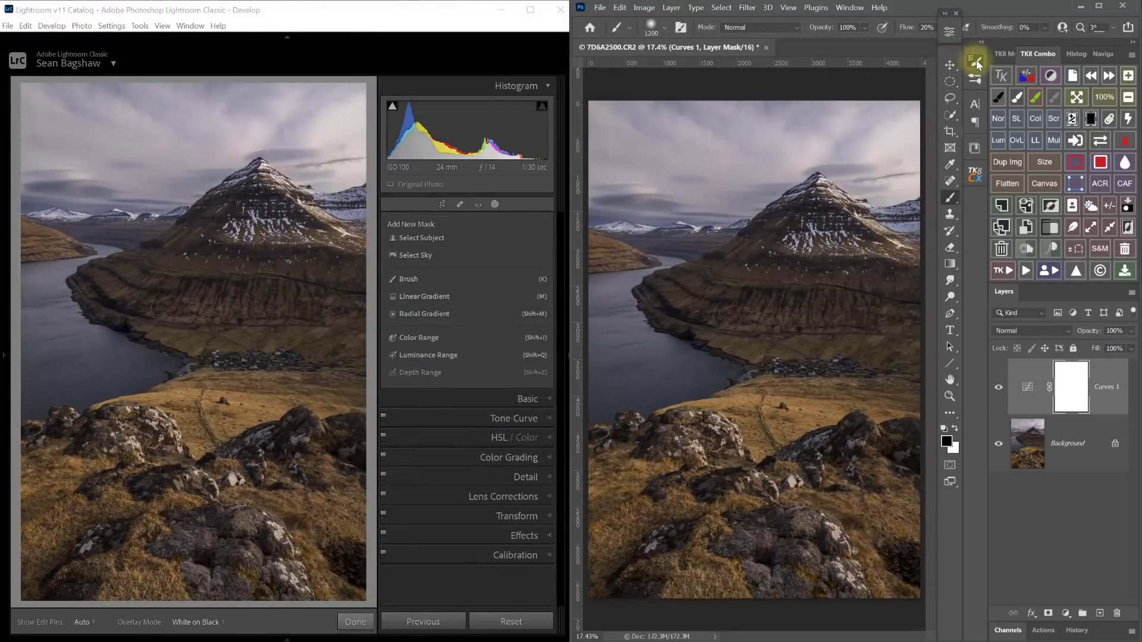
Show Photoshop's Brush Settings and brush presets, and choose the Brush mask in Lightroom for comparison
left_click(976, 62)
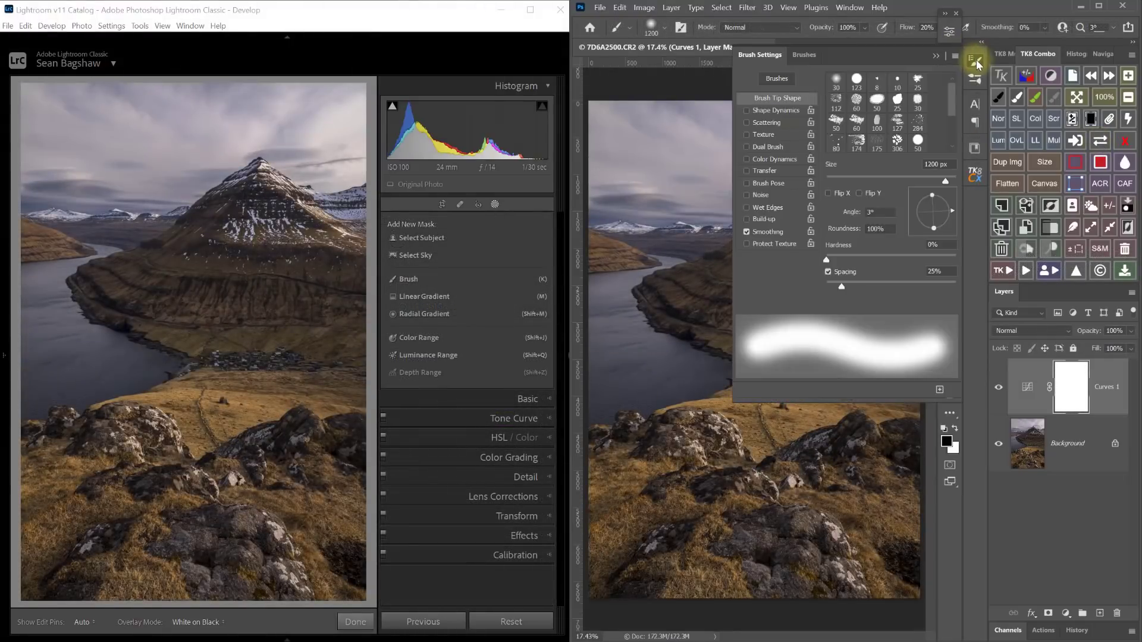
left_click(976, 80)
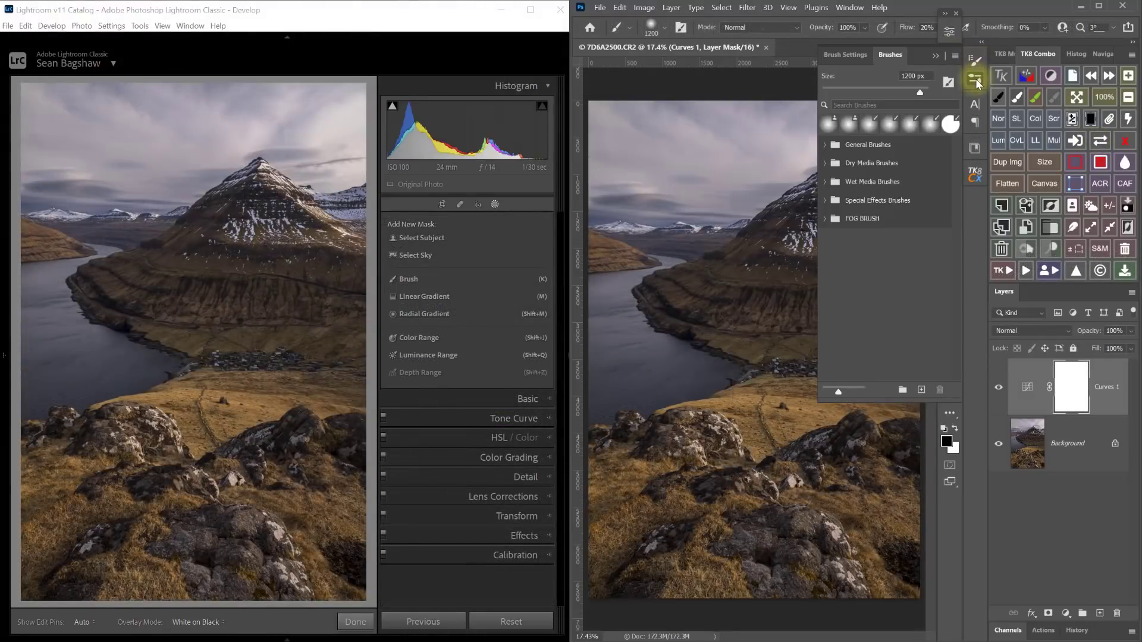
left_click(410, 280)
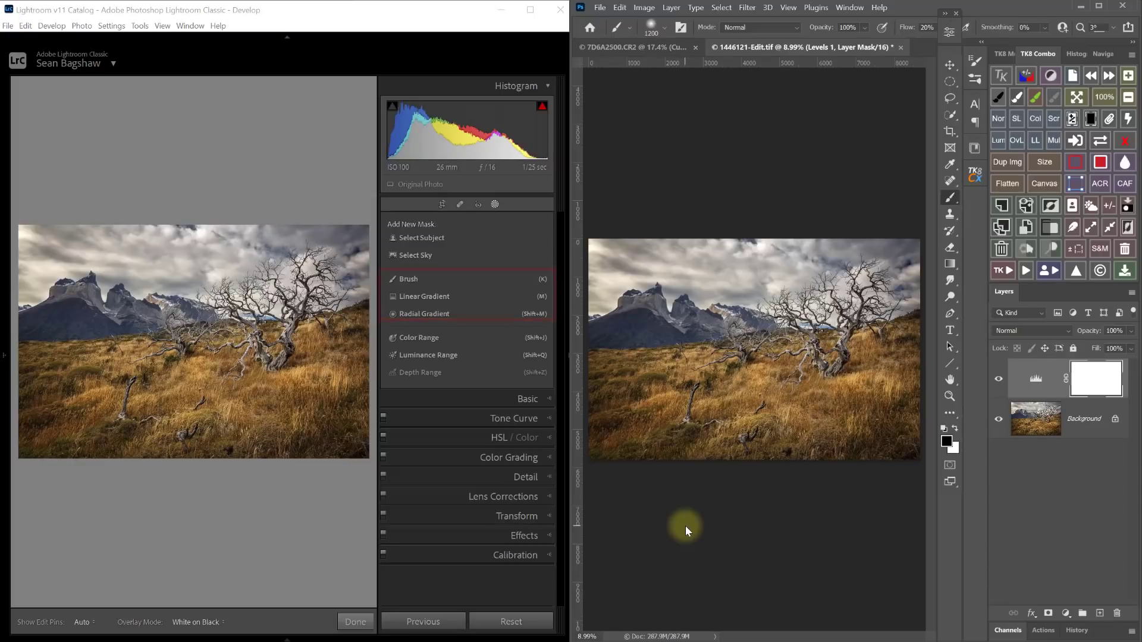
Select the sky above the grassland with the Quick Selection tool and paint black inside that selection on the Levels 1 mask
left_click(951, 86)
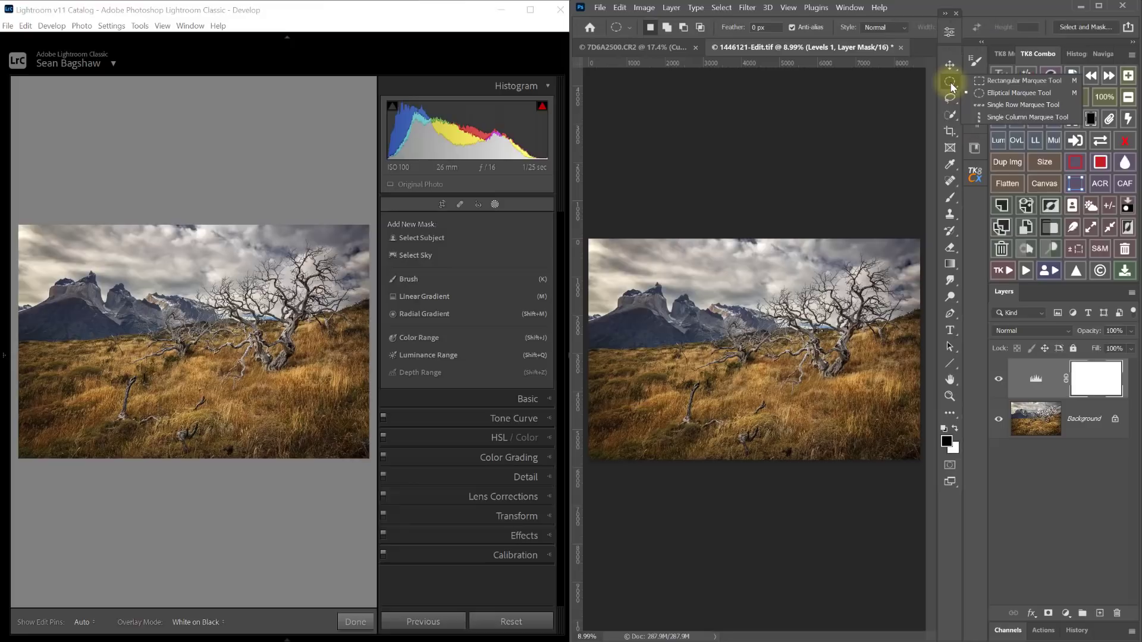
left_click(951, 116)
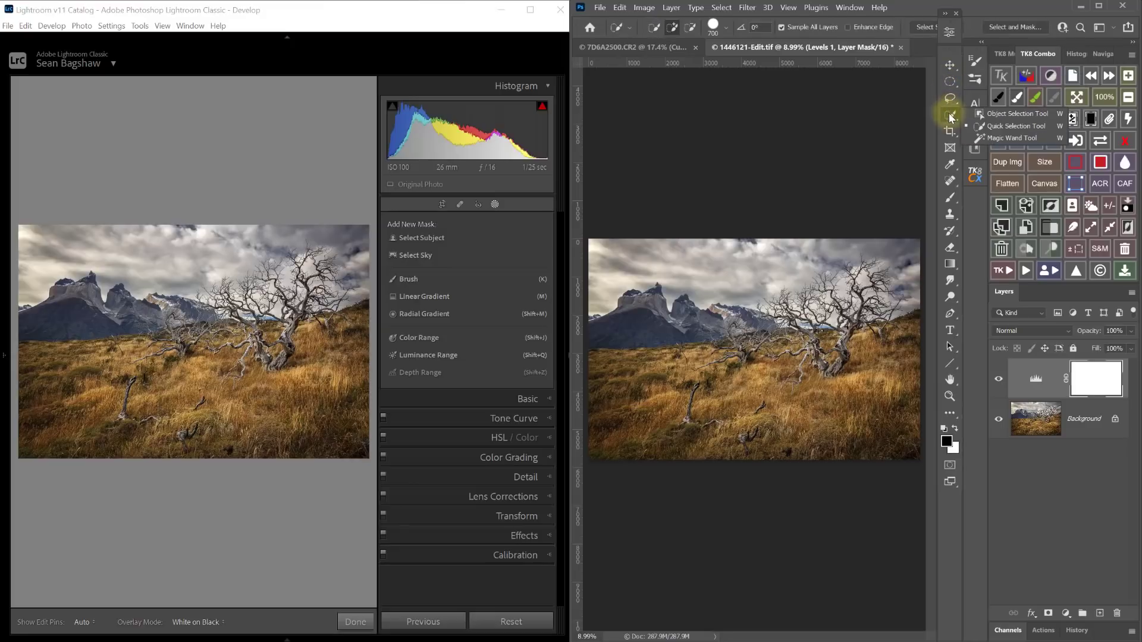
left_click(951, 118)
mouse_move(597, 250)
left_mouse_down()
mouse_move(719, 265)
mouse_move(825, 304)
mouse_move(877, 298)
mouse_move(907, 273)
mouse_move(845, 280)
left_mouse_up()
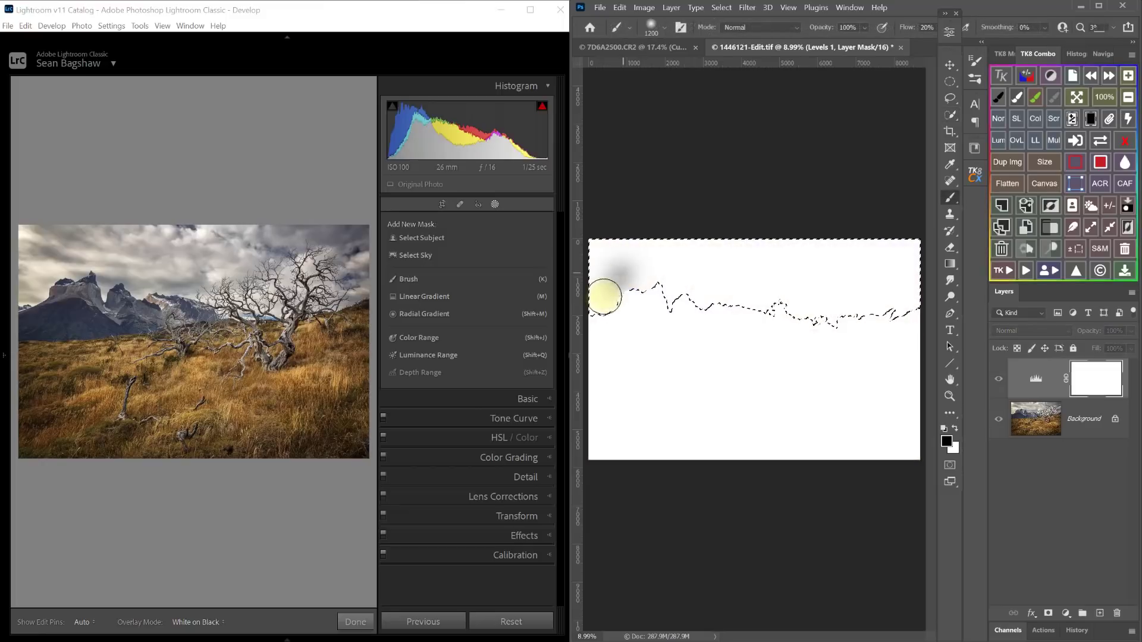
mouse_move(605, 296)
left_mouse_down()
mouse_move(628, 279)
mouse_move(588, 311)
mouse_move(630, 285)
mouse_move(675, 295)
mouse_move(689, 284)
mouse_move(648, 254)
mouse_move(575, 276)
mouse_move(740, 306)
left_mouse_up()
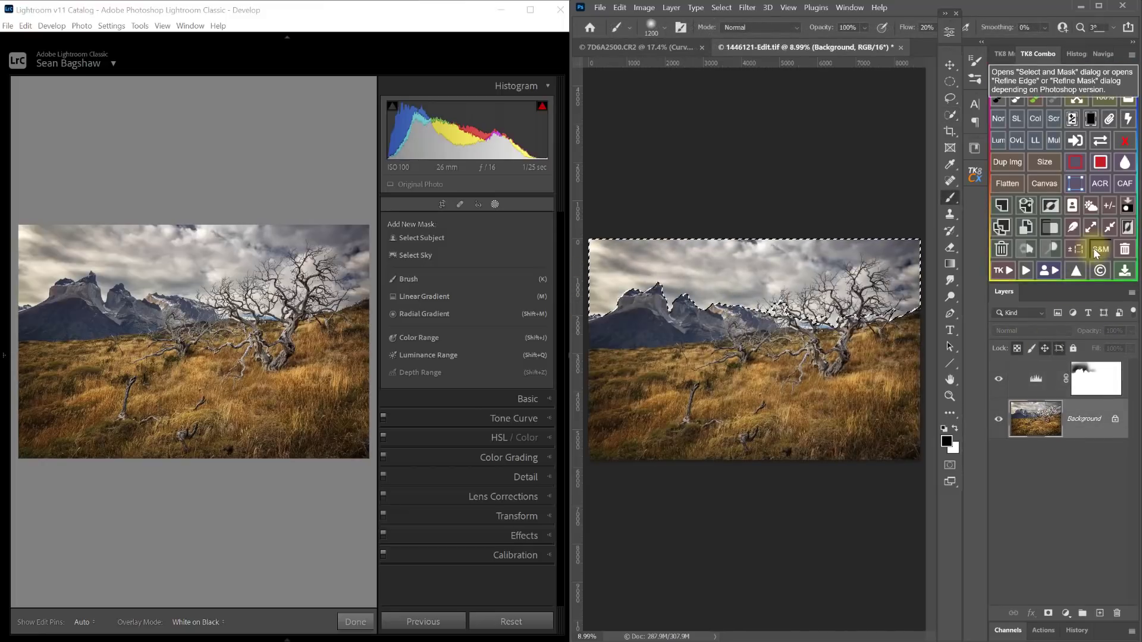
Open the sky selection in Select and Mask and refine its edge around the dead tree's branches
left_click(1099, 248)
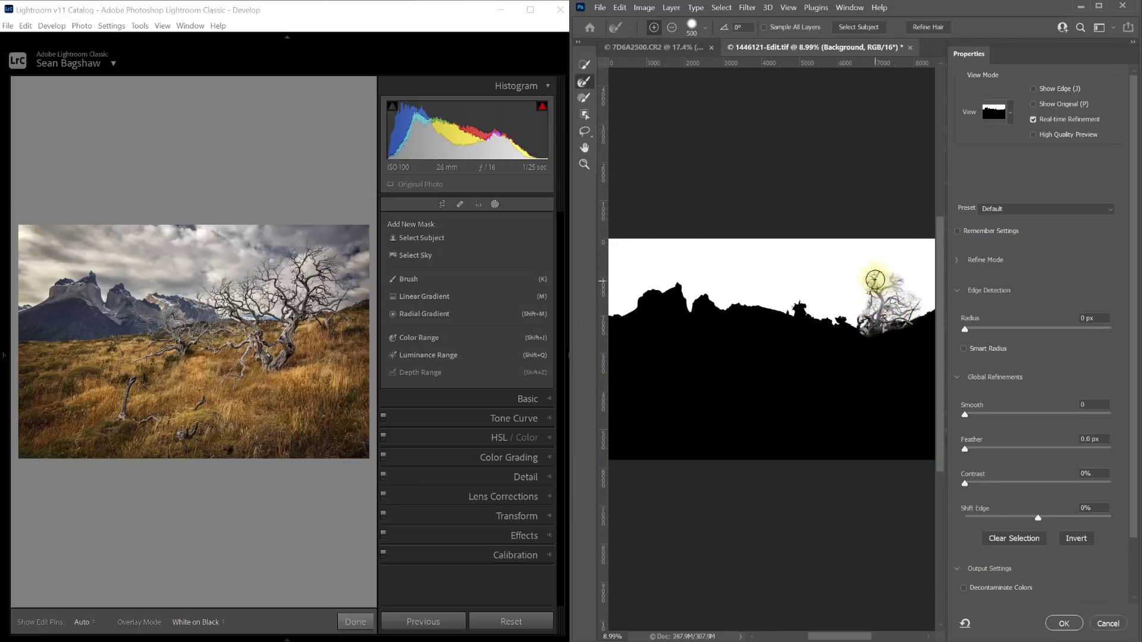
mouse_move(864, 288)
left_mouse_down()
mouse_move(862, 323)
mouse_move(859, 291)
left_mouse_up()
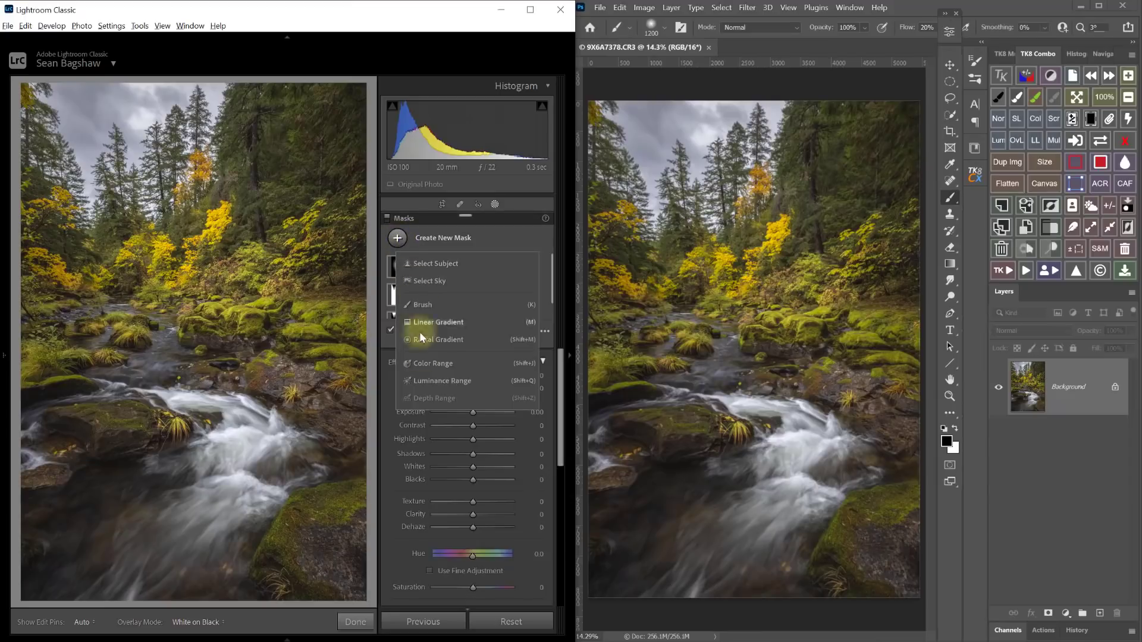
Create a Color Range mask from the yellow foliage and a Luminance Range mask from the bright sky in Lightroom
left_click(417, 338)
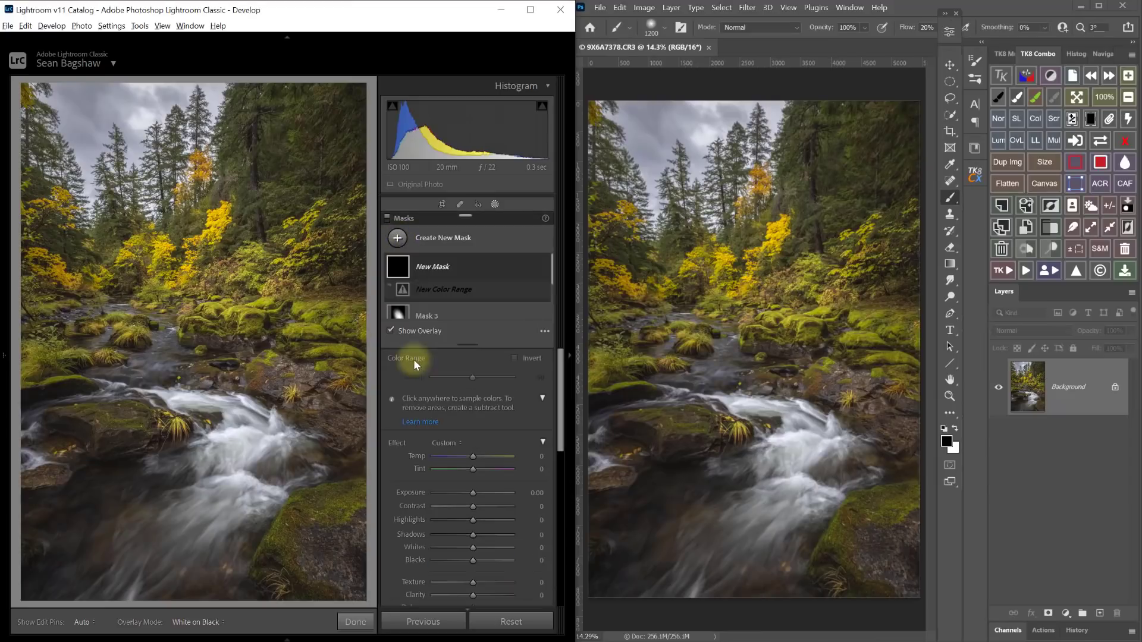
left_click(222, 217)
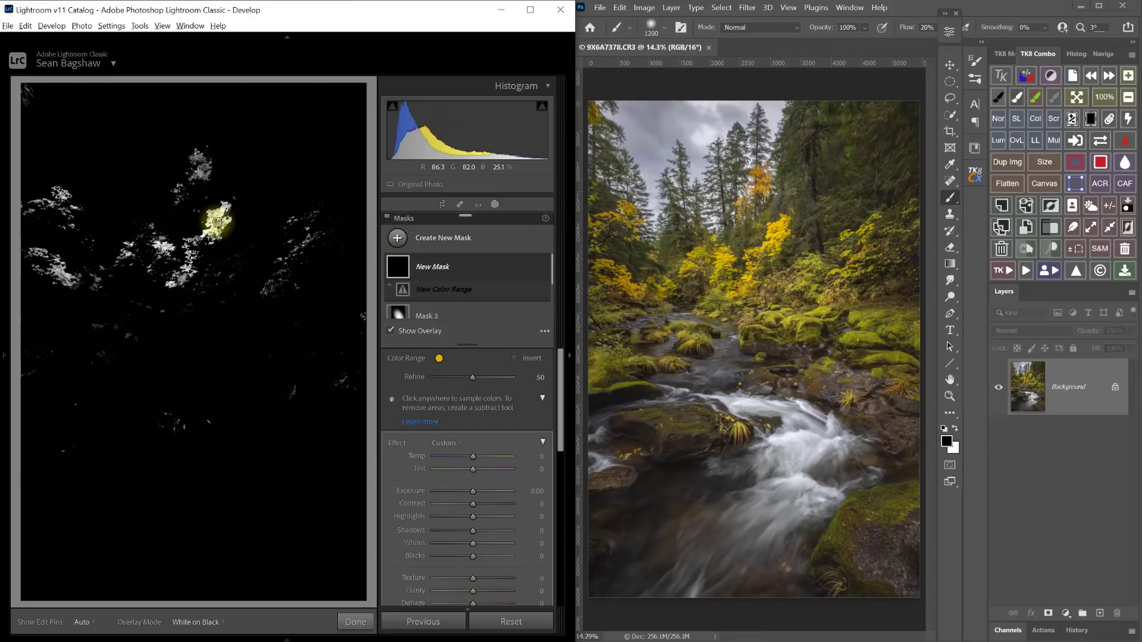
left_click(397, 238)
left_click(419, 353)
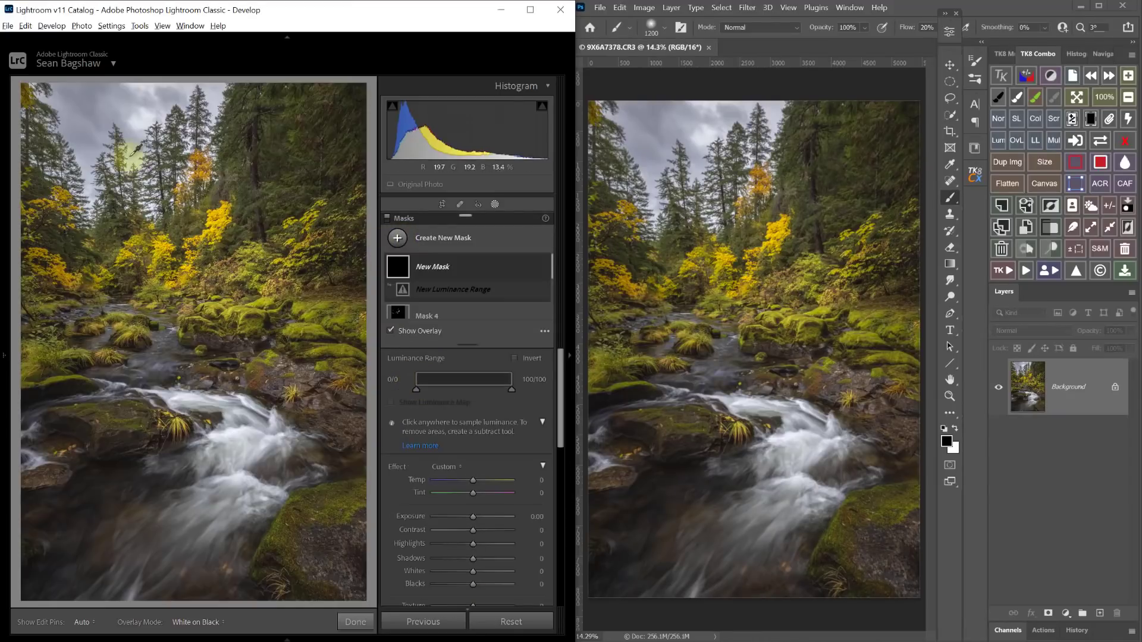
left_click(143, 114)
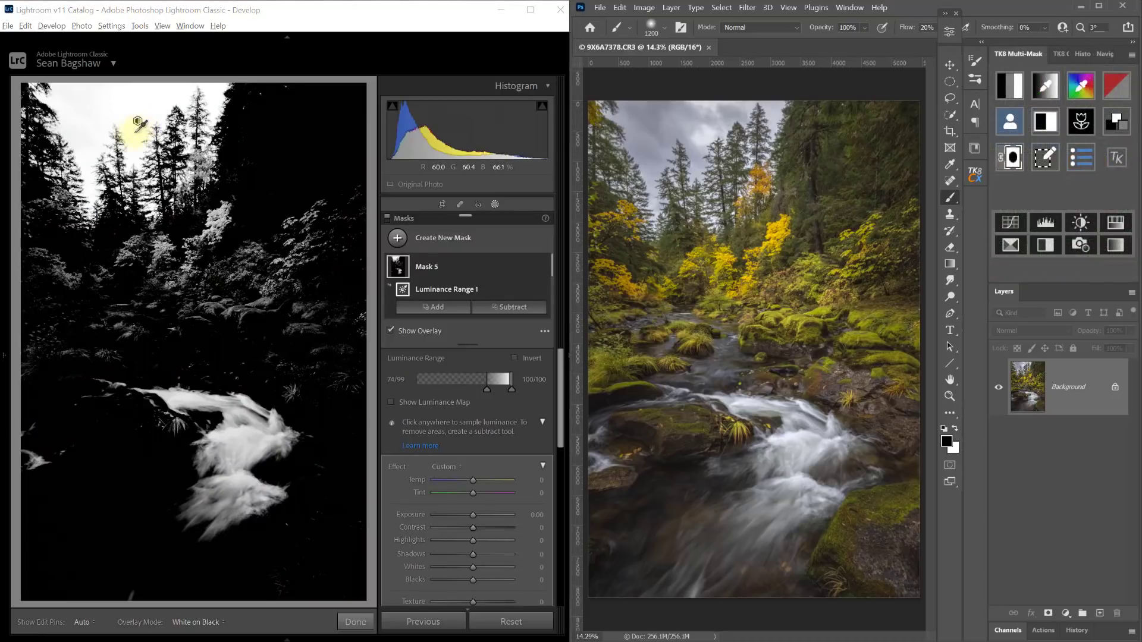
Switch to Photoshop and preview the TK8 luminosity mask and a color mask sampled from the yellow leaves, cancelling each
left_click(1011, 91)
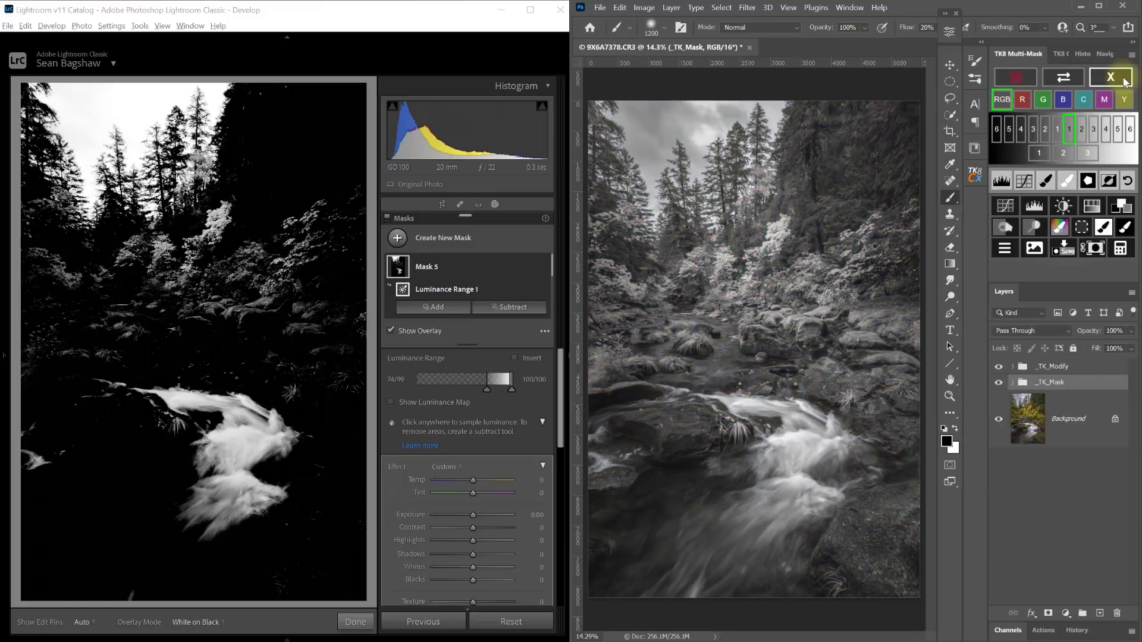
left_click(1124, 83)
left_click(1081, 85)
left_click(782, 225)
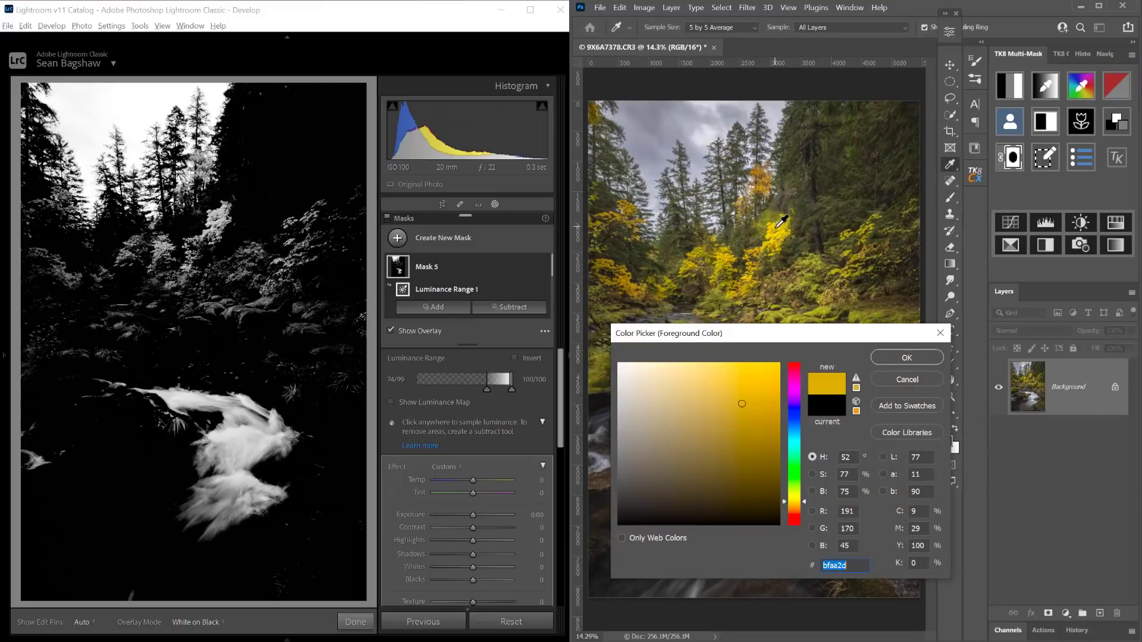
left_click(897, 357)
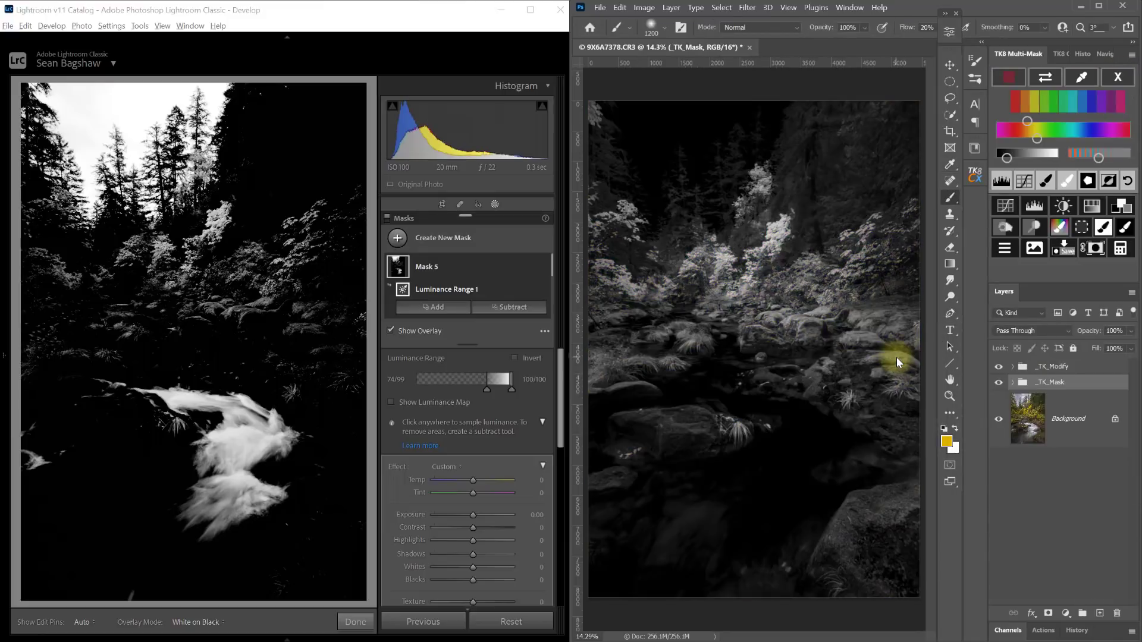
left_click(1117, 76)
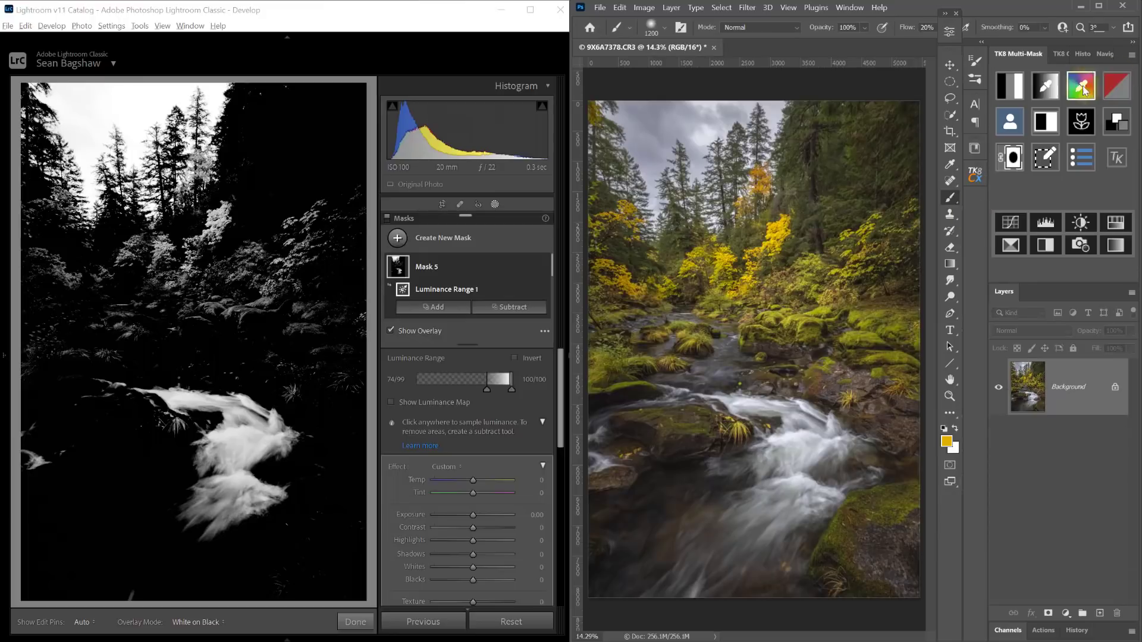
Preview a color mask sampled from the sky and the saturation mask, discarding both
left_click(1081, 85)
left_click(681, 124)
left_click(892, 359)
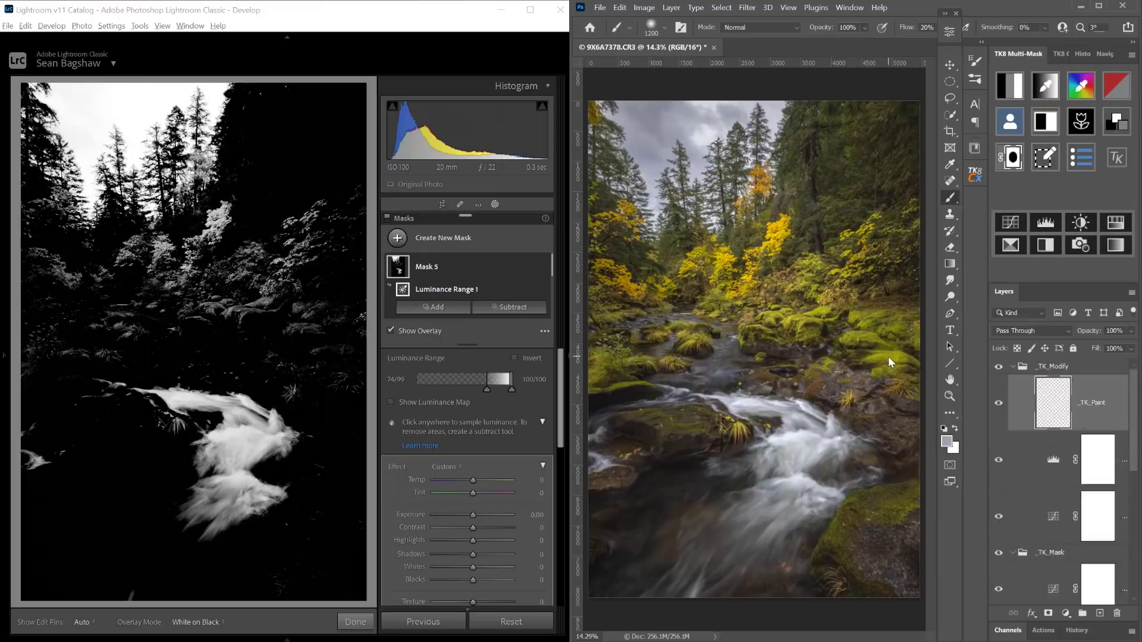
left_click(1117, 80)
left_click(1118, 83)
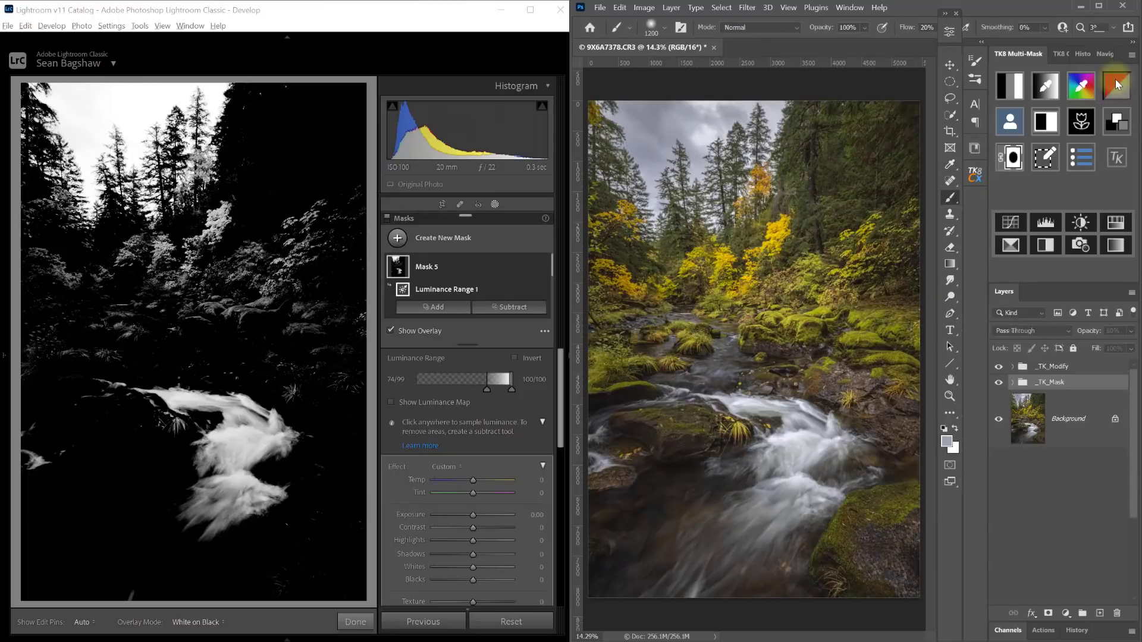
left_click(1117, 82)
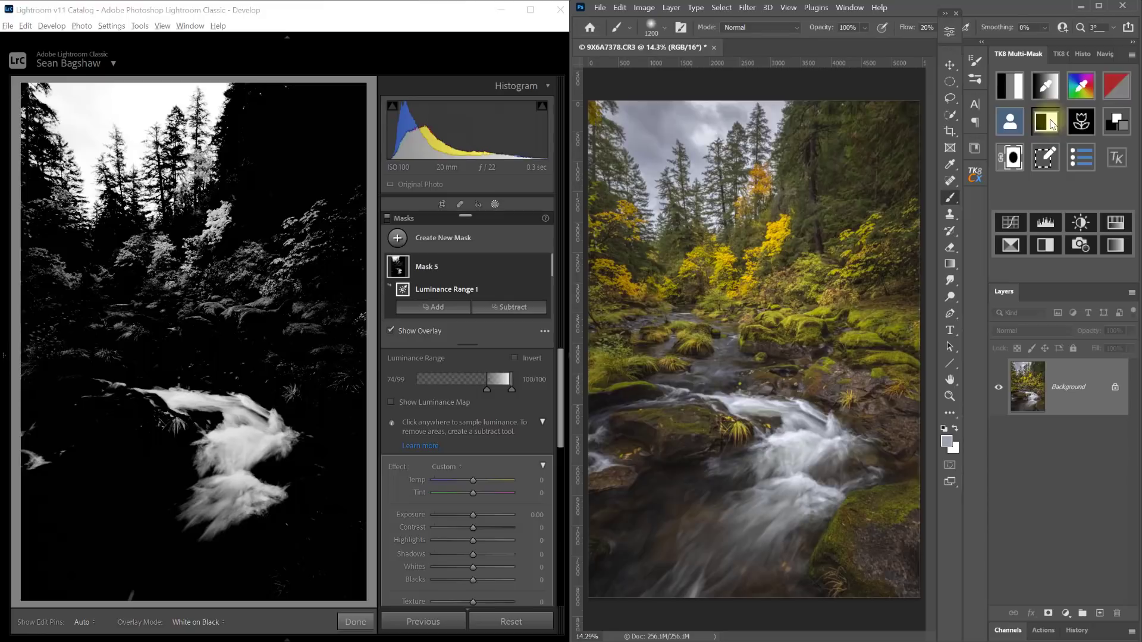
Try another TK8 mask type and an edge mask of the forest scene, exiting each without applying it
left_click(1048, 119)
mouse_move(851, 140)
left_mouse_down()
mouse_move(843, 145)
mouse_move(862, 145)
left_mouse_up()
left_click(1112, 80)
left_click(1081, 123)
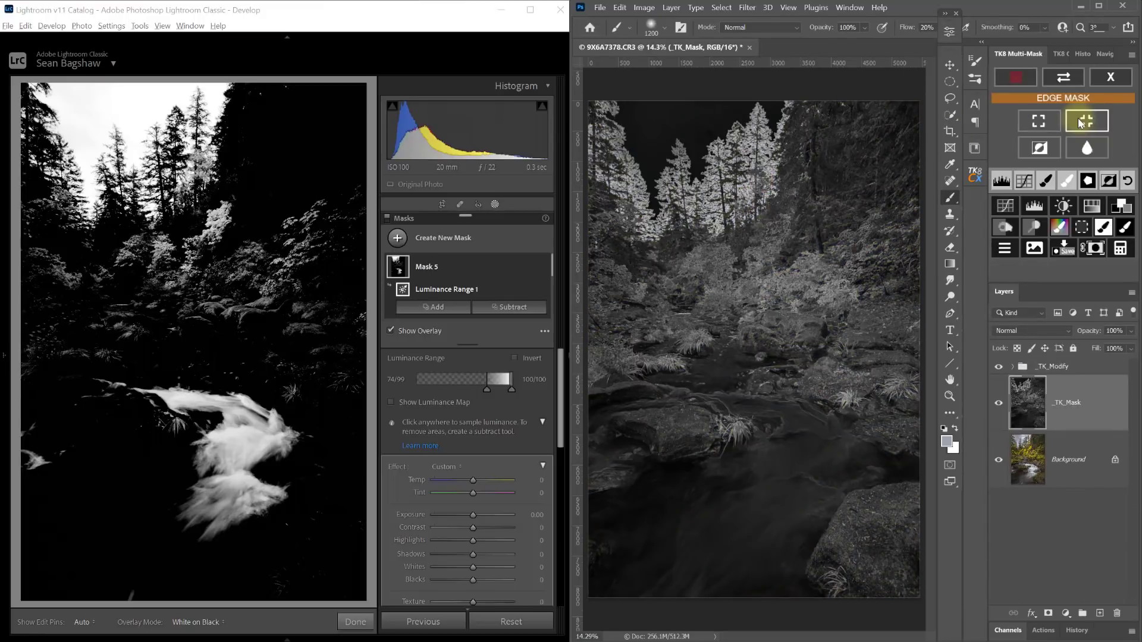
left_click(1110, 77)
Build a TK8 color mask from the yellow leaves, strengthen it, and apply it to a new Hue/Saturation adjustment layer
left_click(1082, 85)
left_click(794, 221)
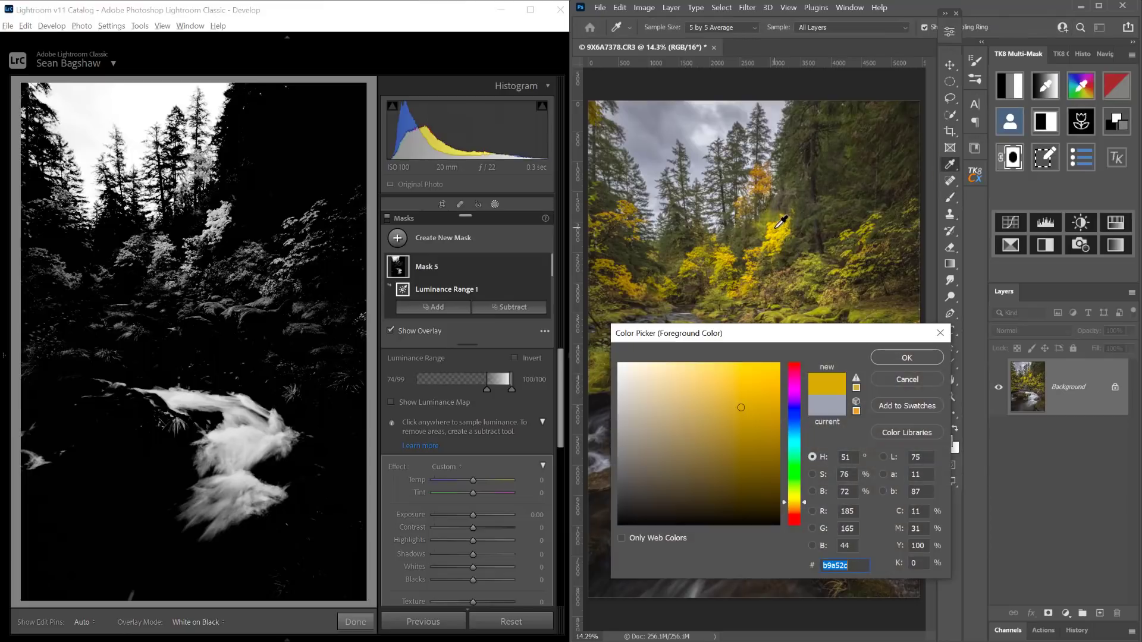
left_click(906, 358)
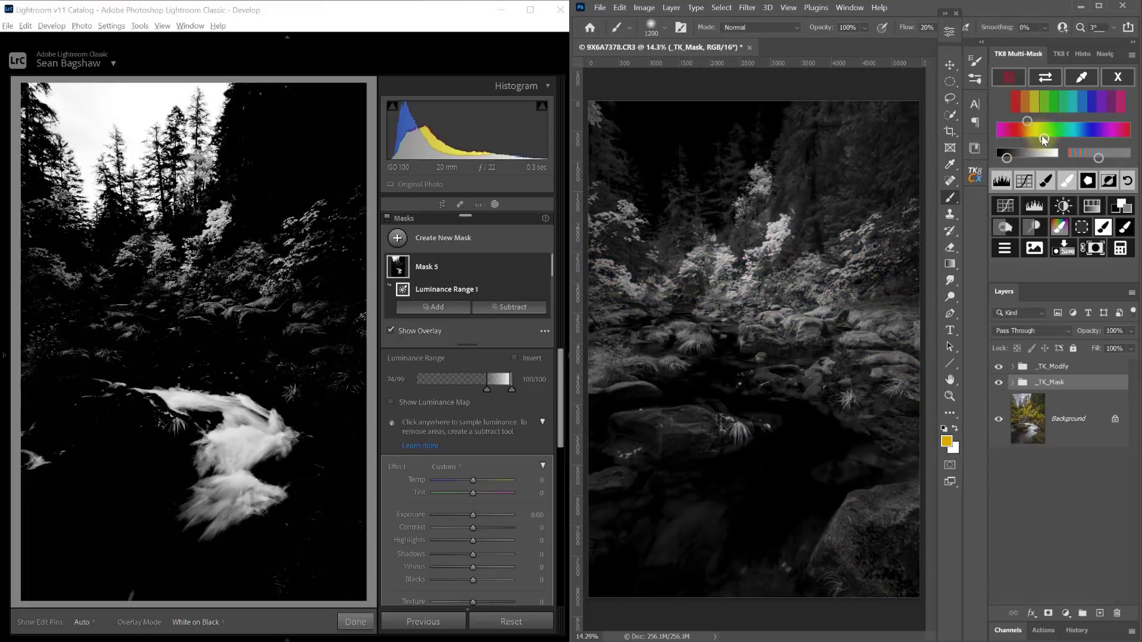
left_click_drag(1006, 157, 1079, 158)
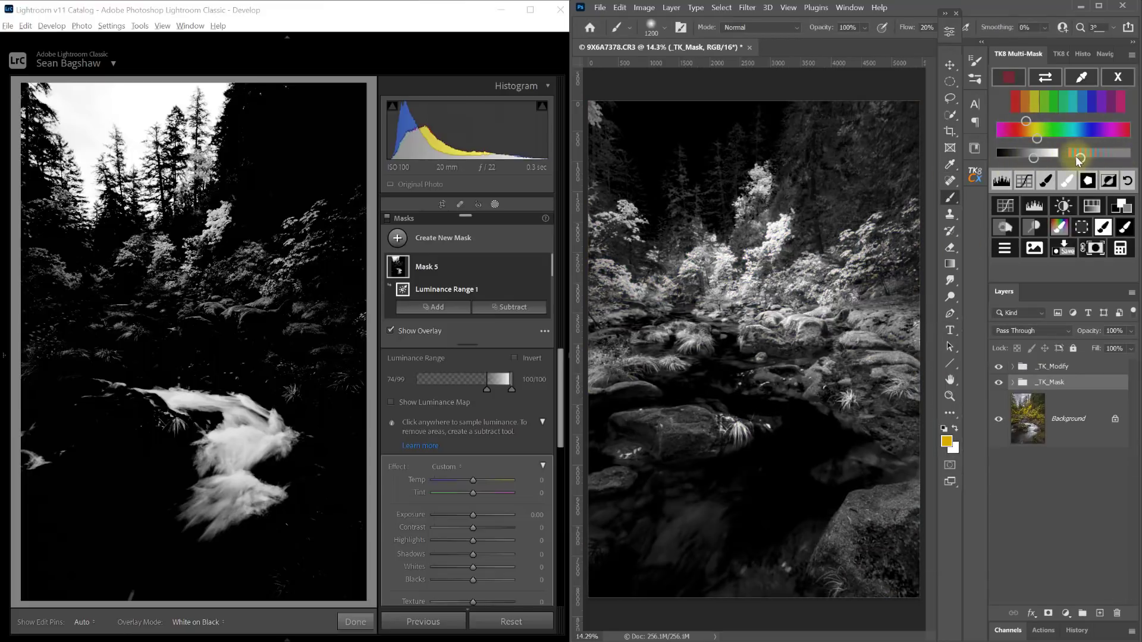
left_click(1091, 205)
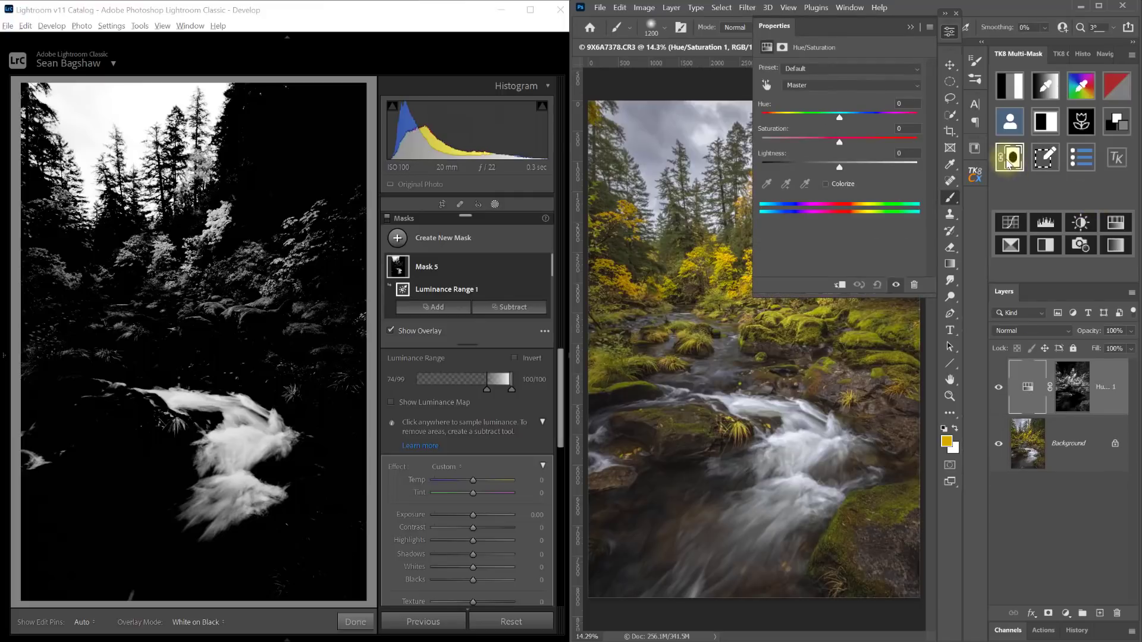
Display the Hue/Saturation layer mask for adjustment in TK8, and expand and contract the mask
left_click(1009, 157)
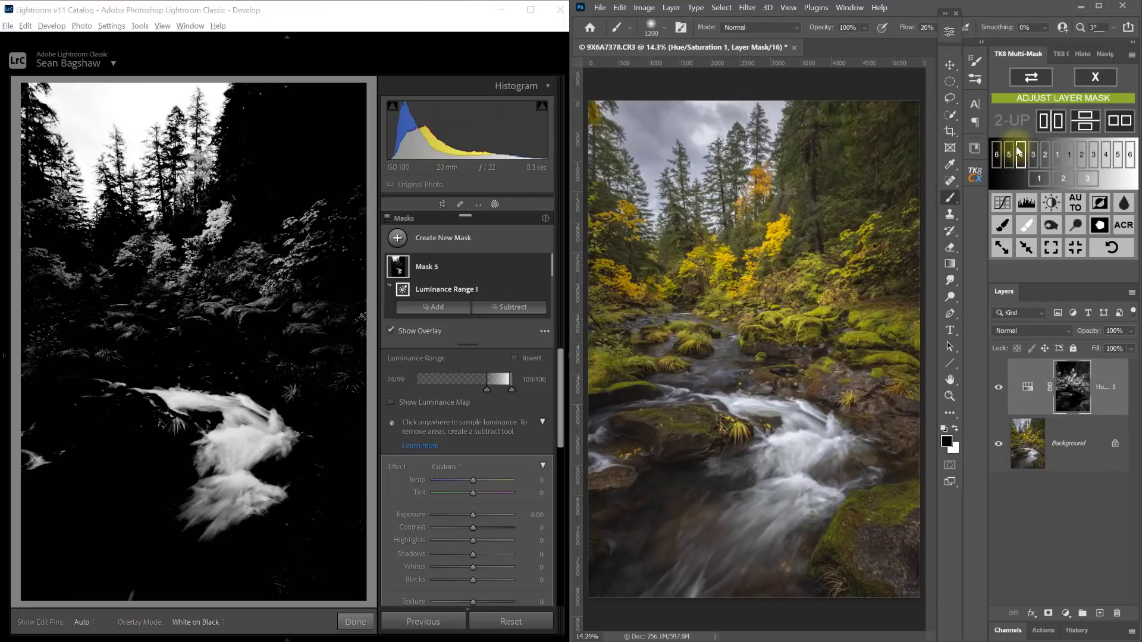
left_click(1033, 78)
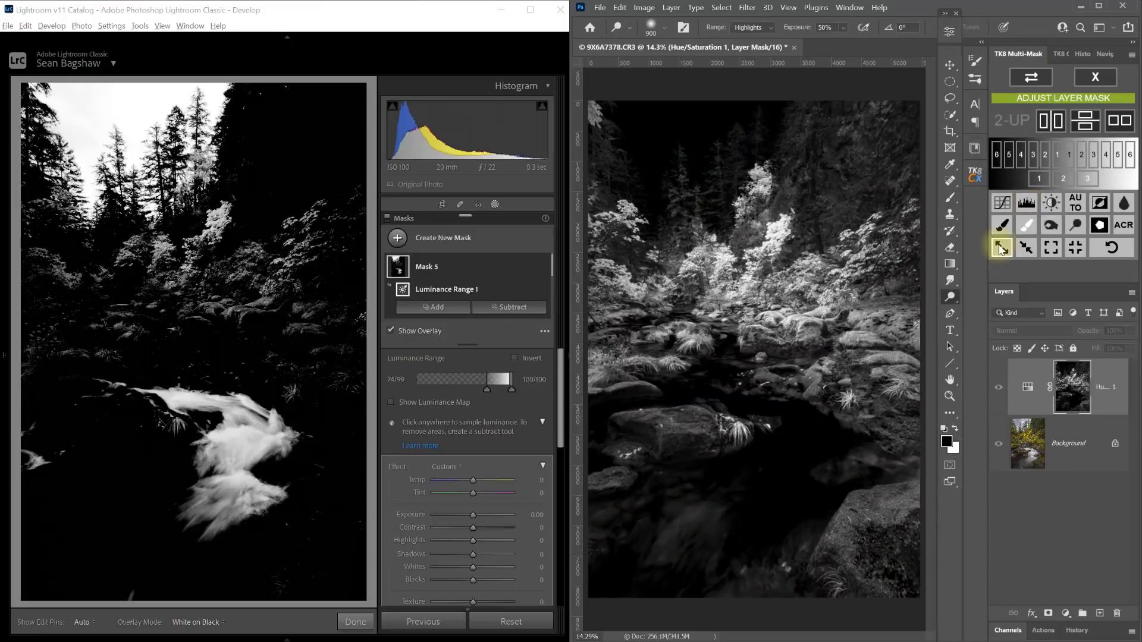
left_click(1002, 249)
left_click(1003, 248)
left_click(1027, 249)
left_click(1029, 251)
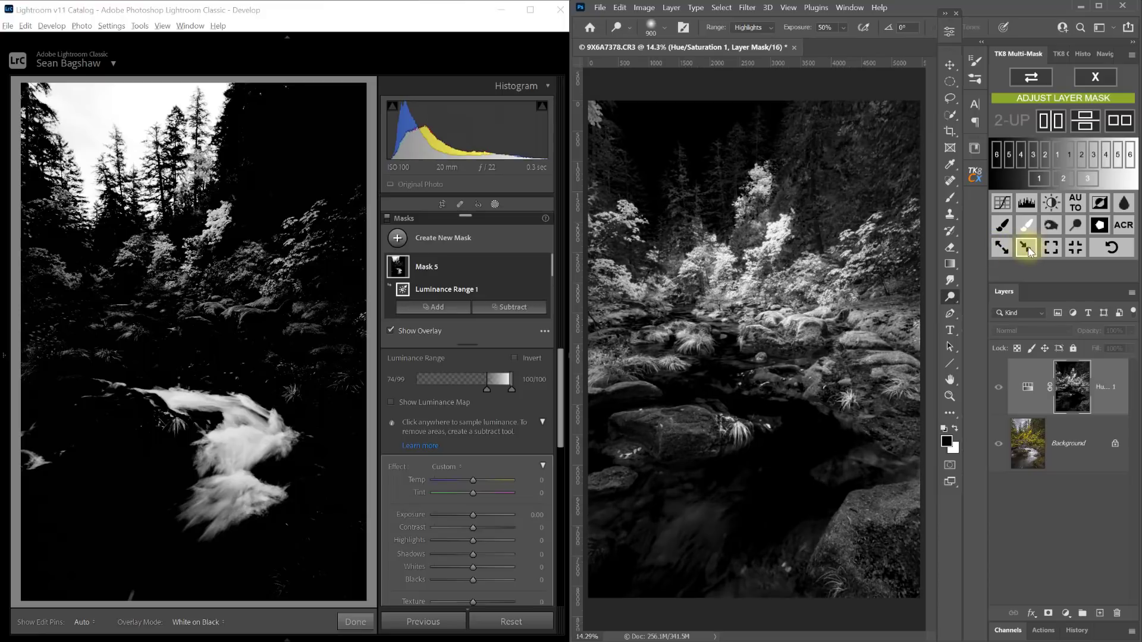